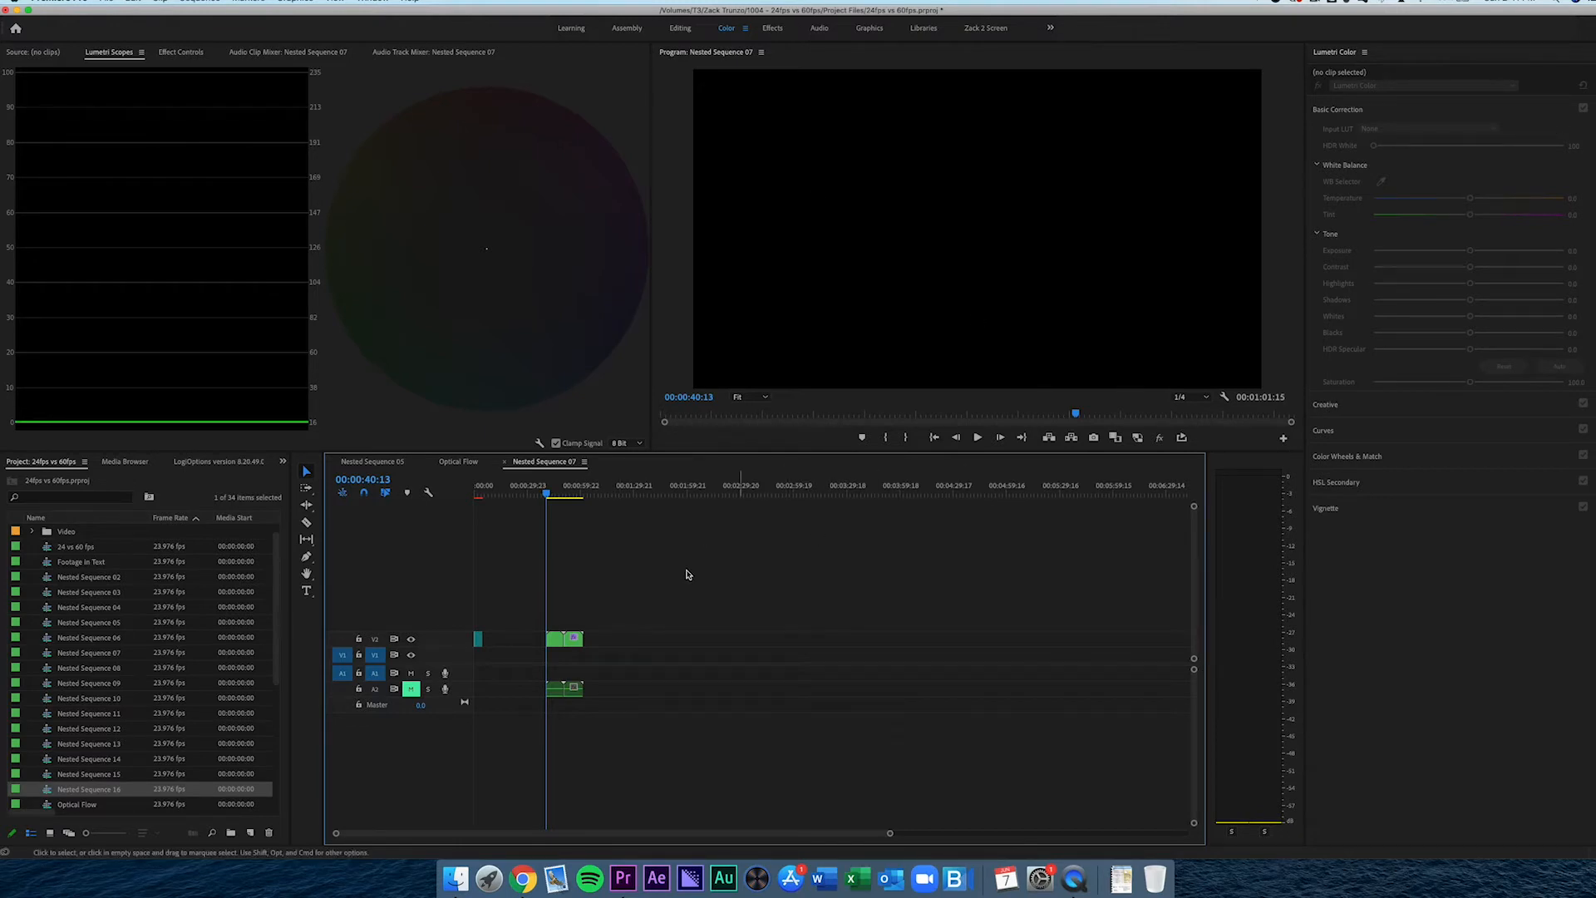
- Select the lens clip at 00:00:43:09 and review Lumetri Color's Creative, Curves, Color Wheels & Match, HSL Secondary and Basic Correction sections
click(551, 492)
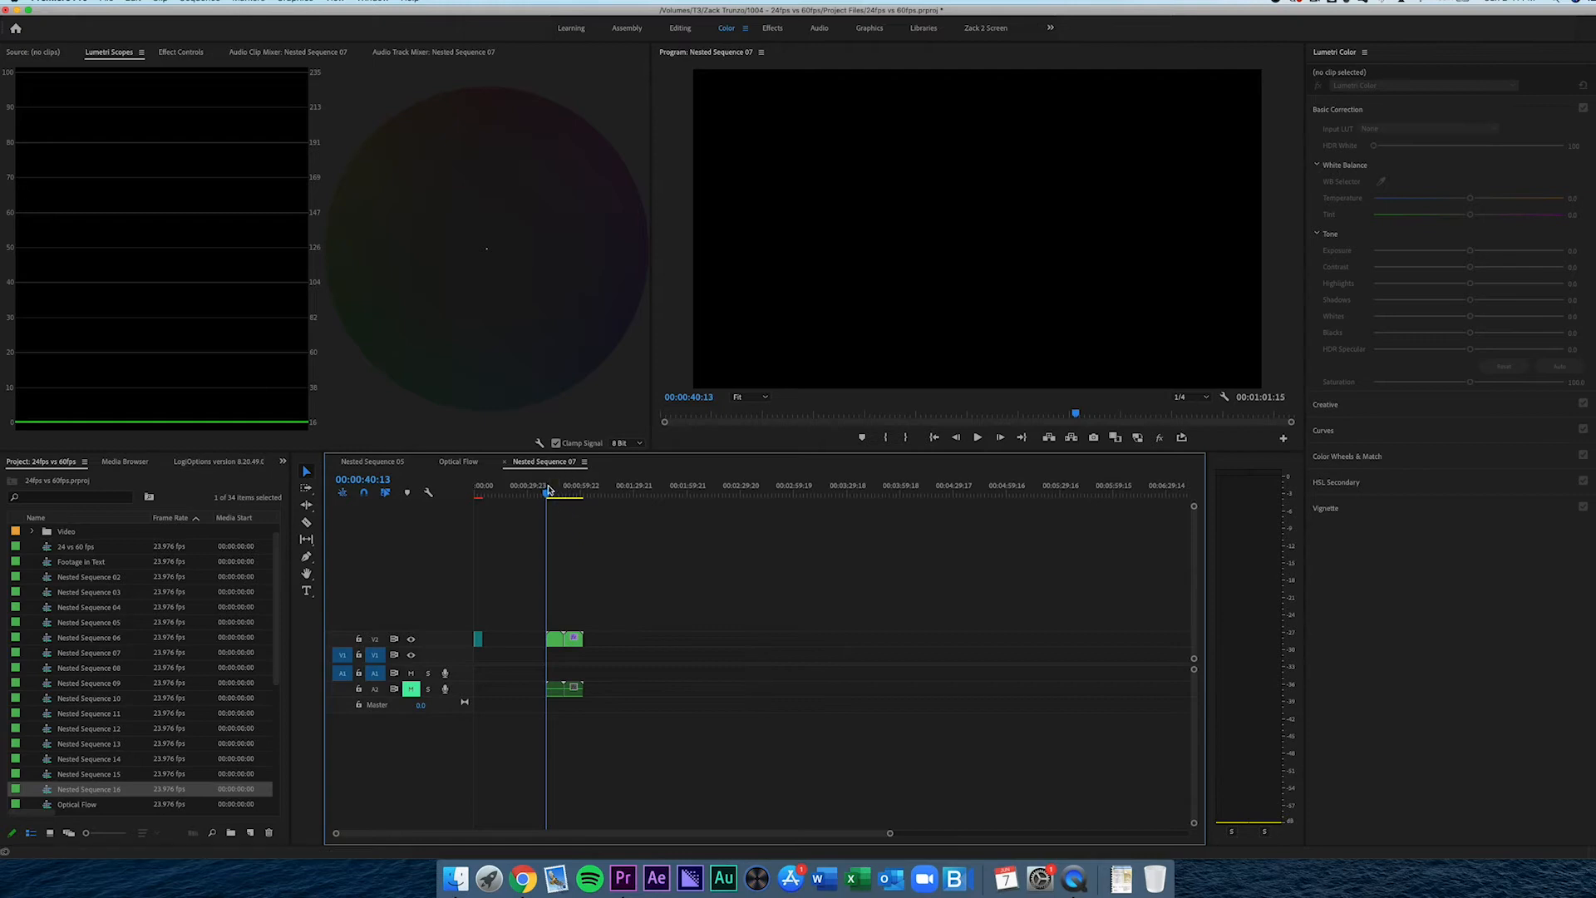
click(556, 643)
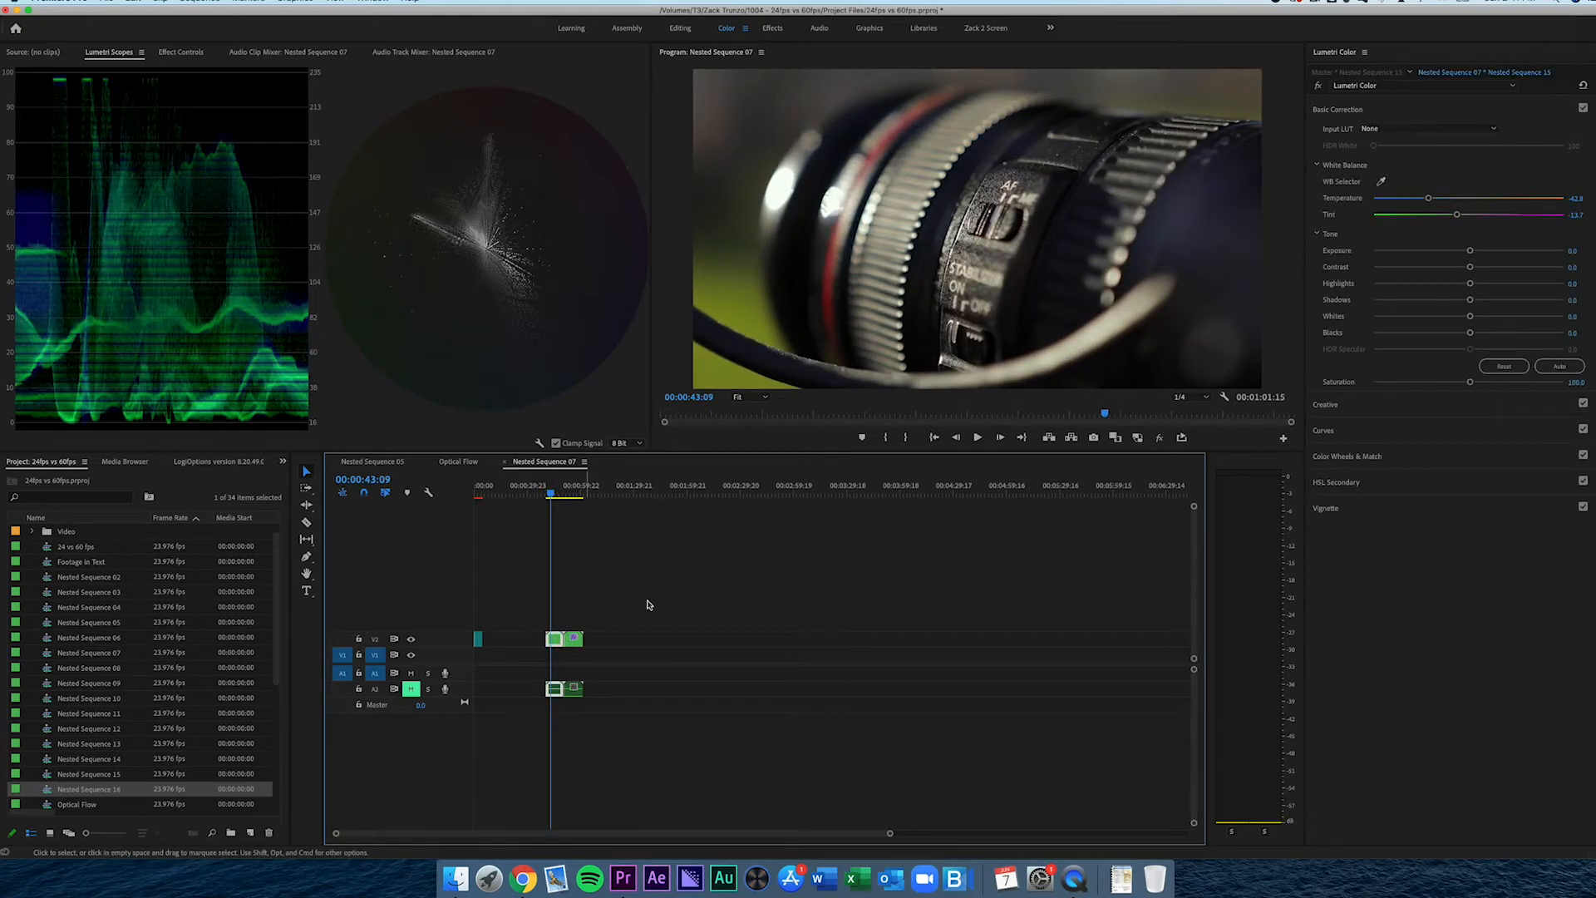
click(1379, 406)
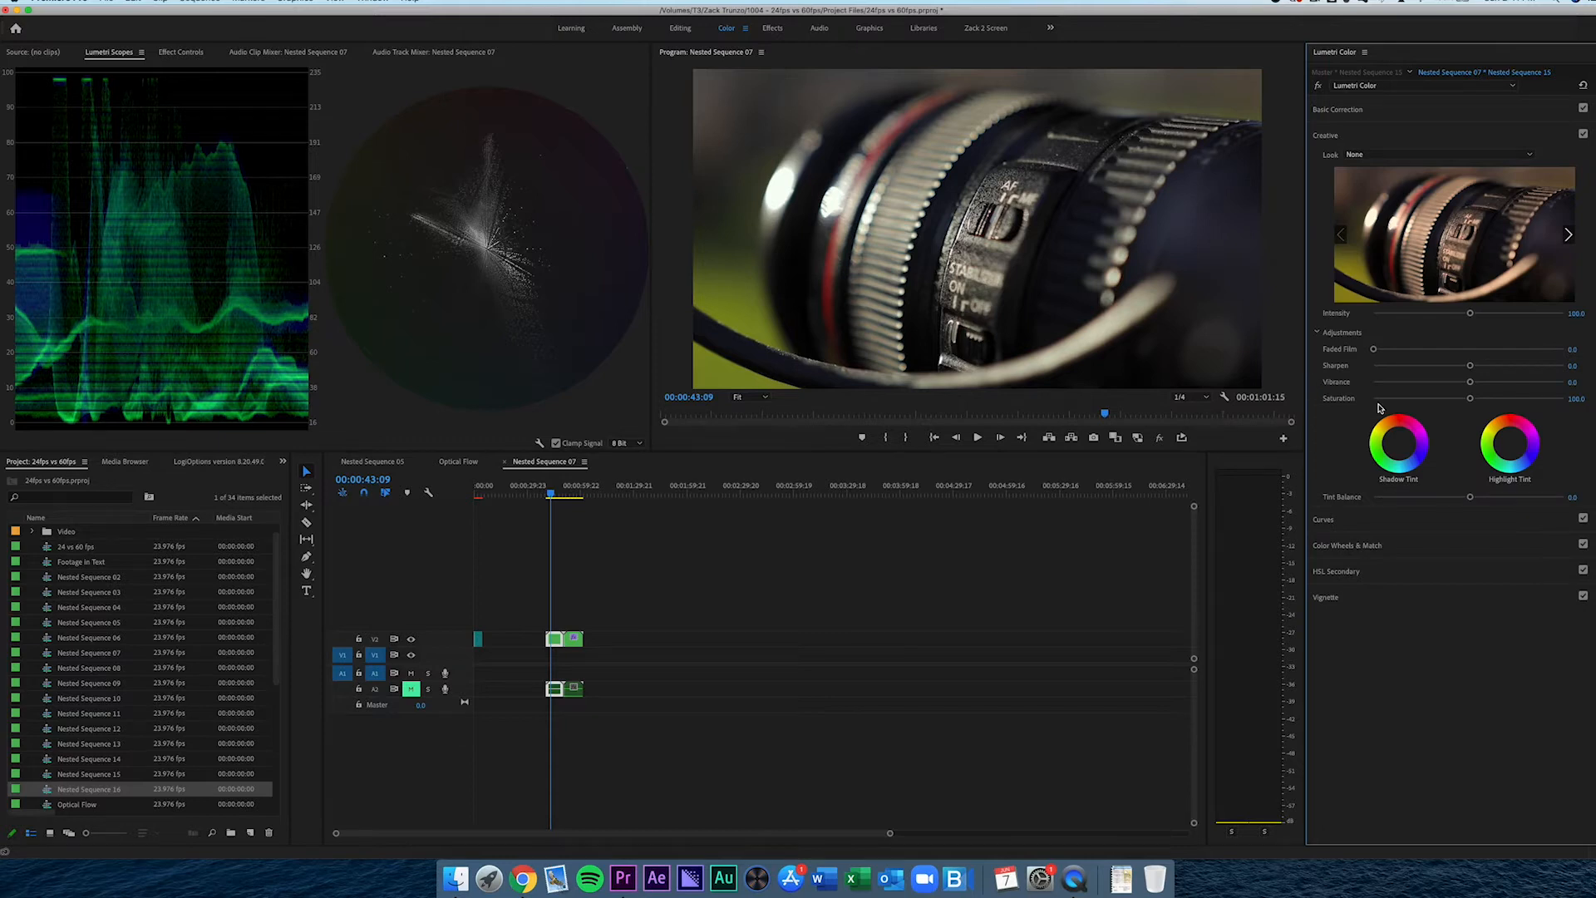
click(1378, 527)
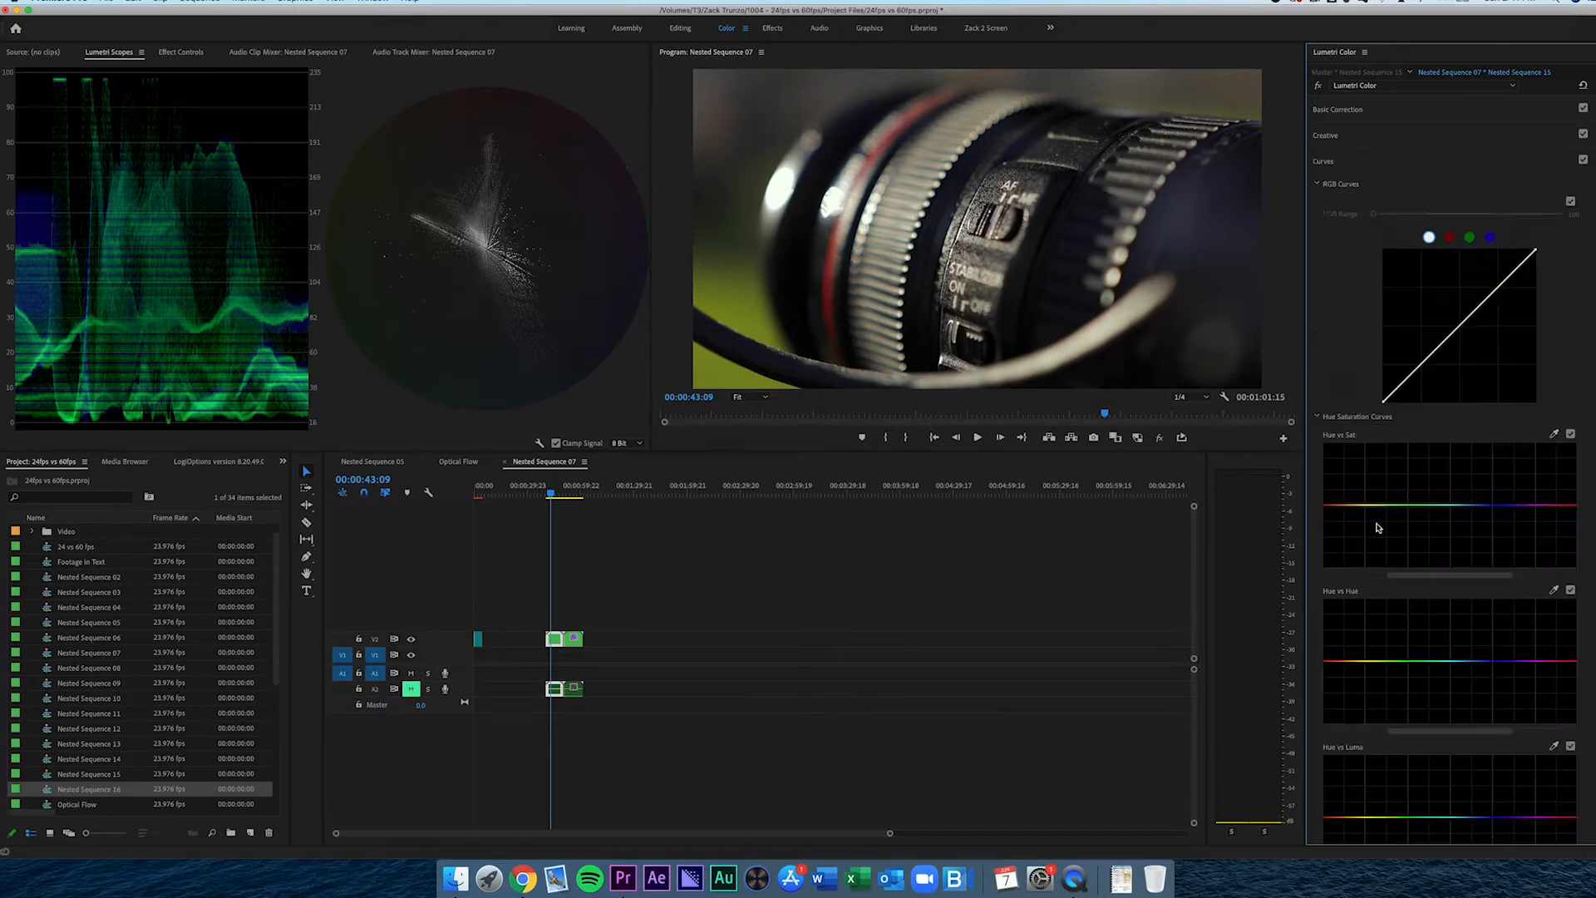
click(1377, 162)
click(1380, 112)
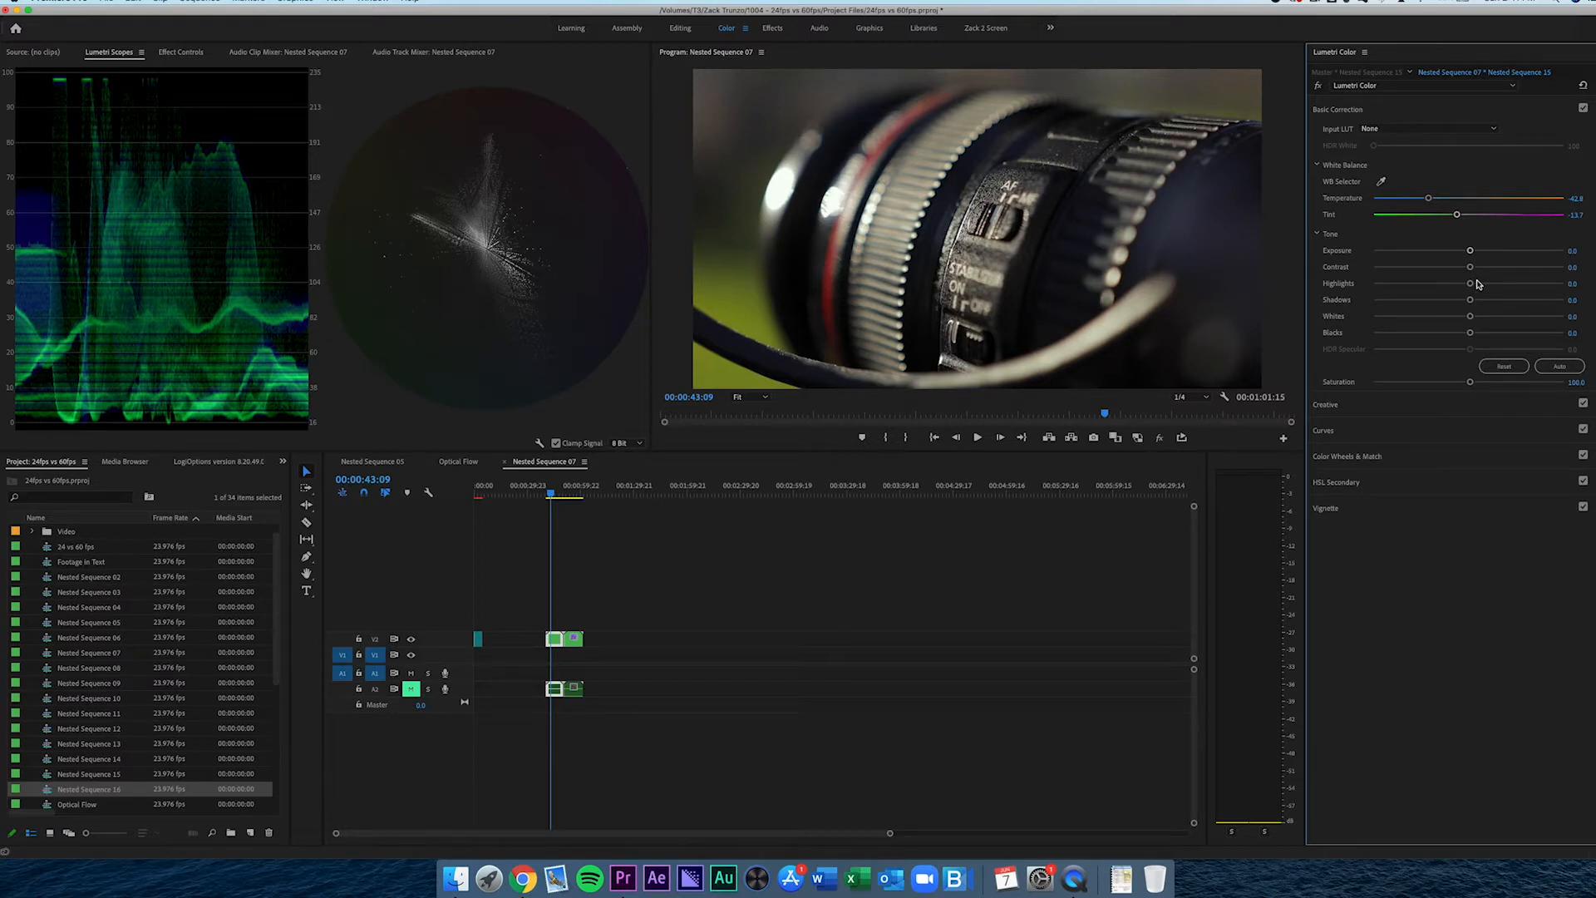
click(1370, 456)
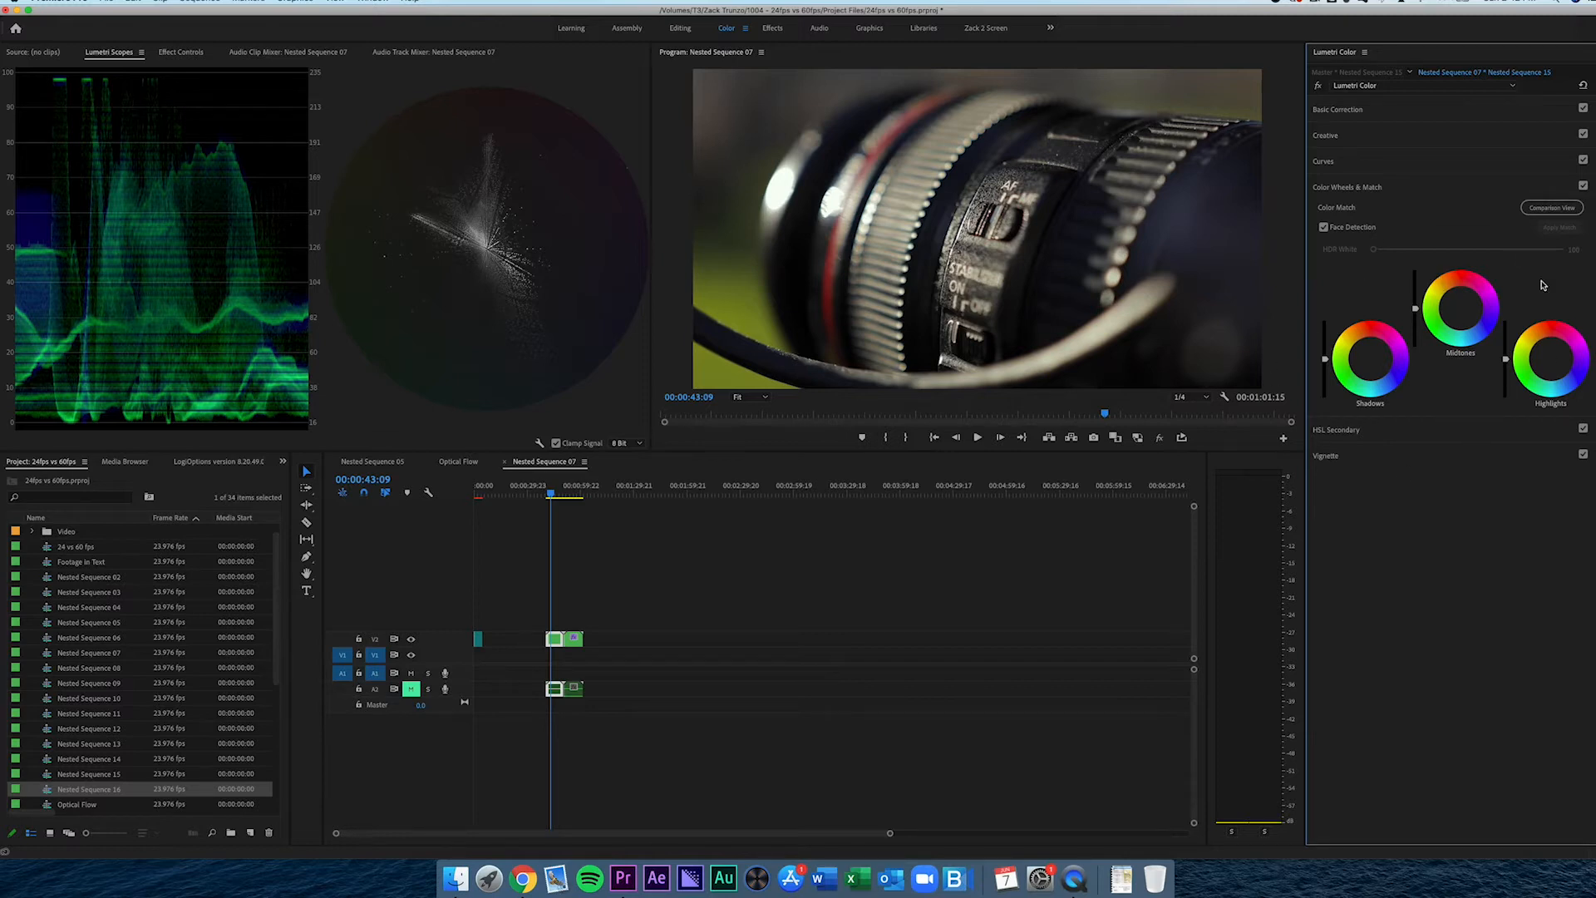
click(1397, 431)
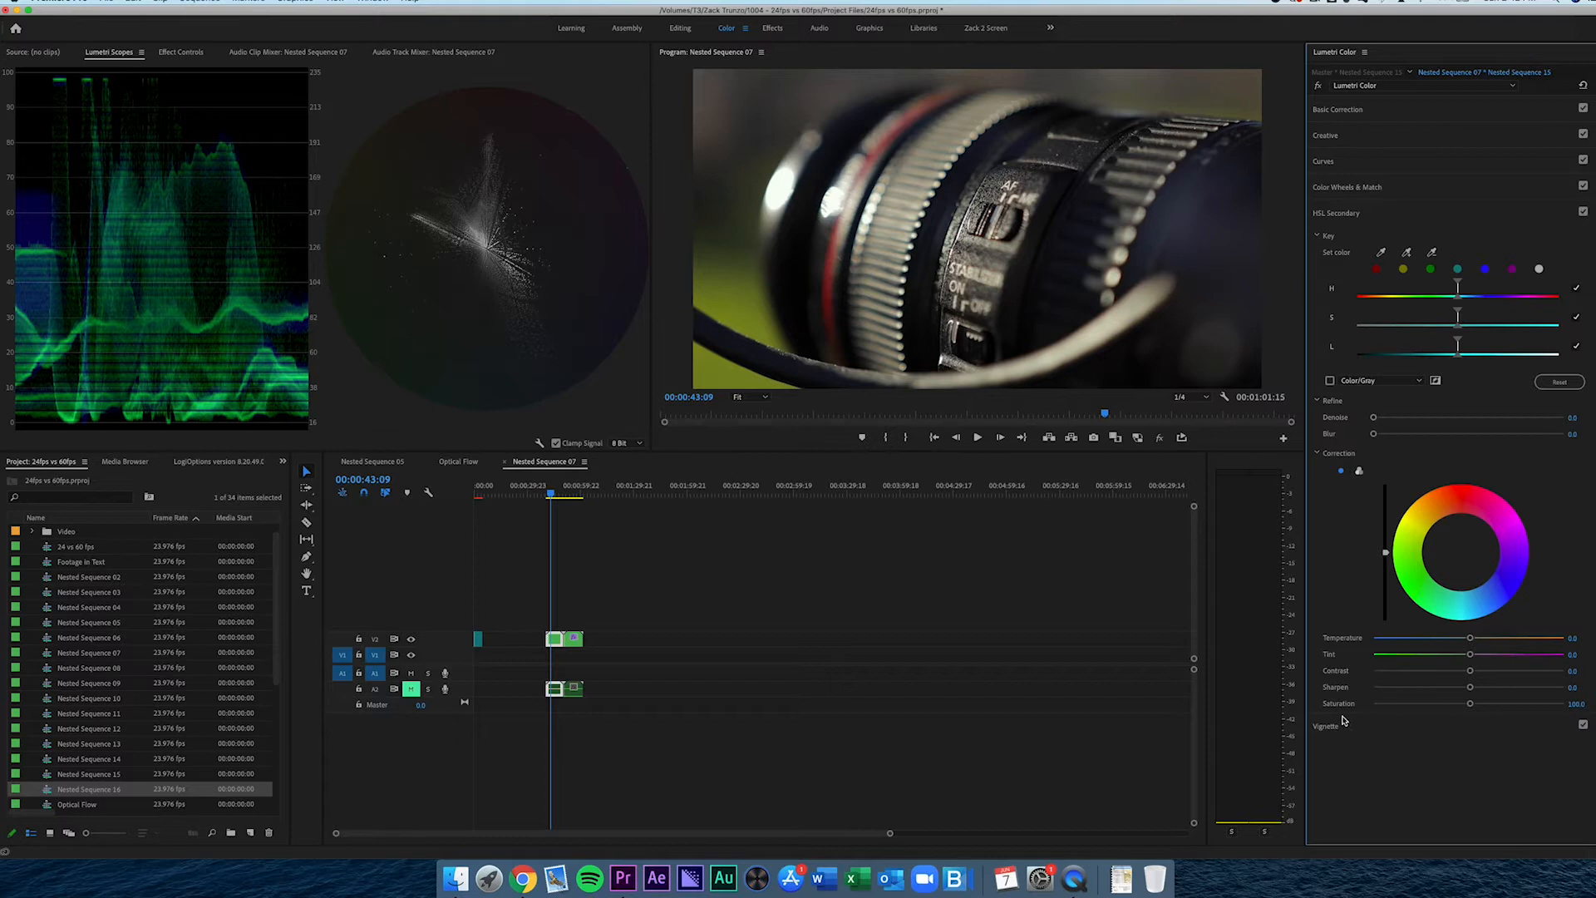
click(1397, 170)
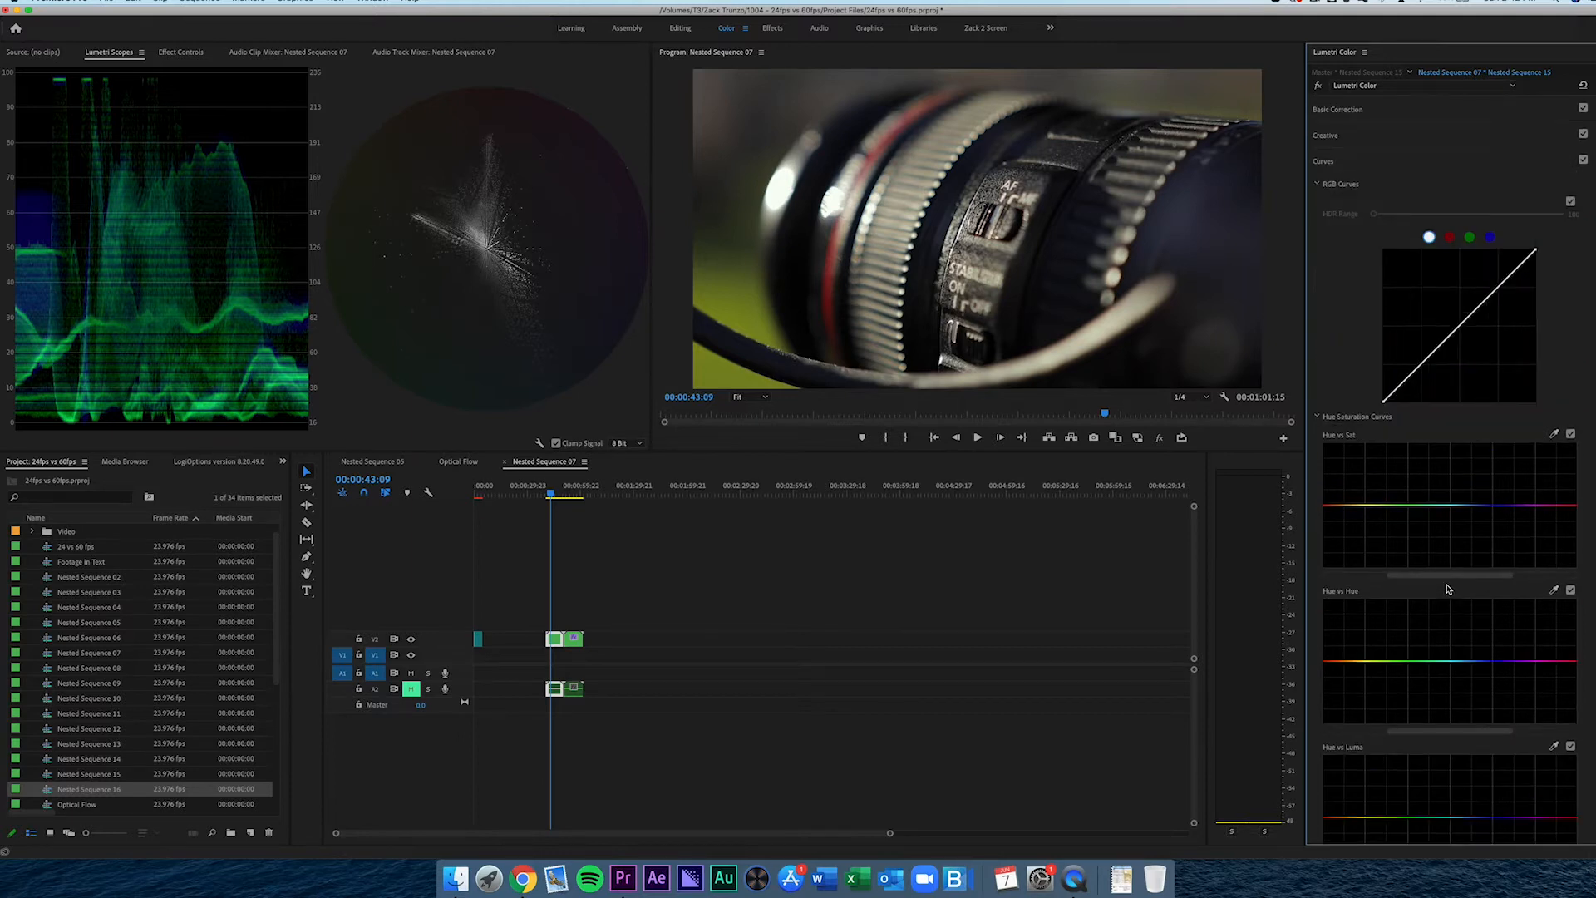
click(1340, 112)
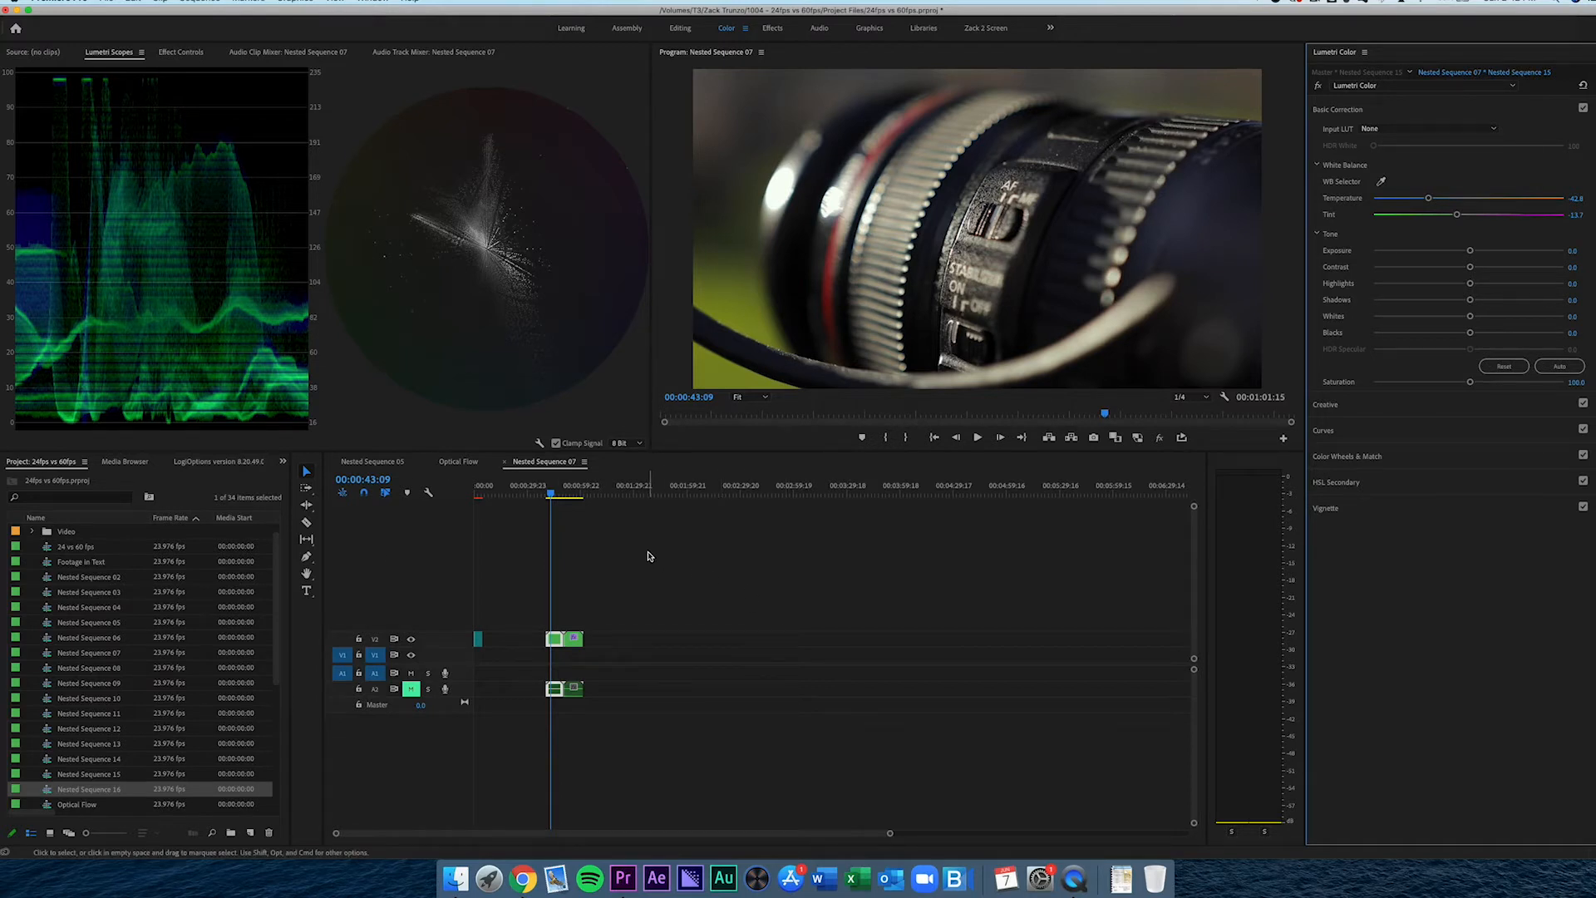
- Reselect the lens clip, view its Effect Controls and return to the Lumetri Scopes
click(514, 597)
click(558, 647)
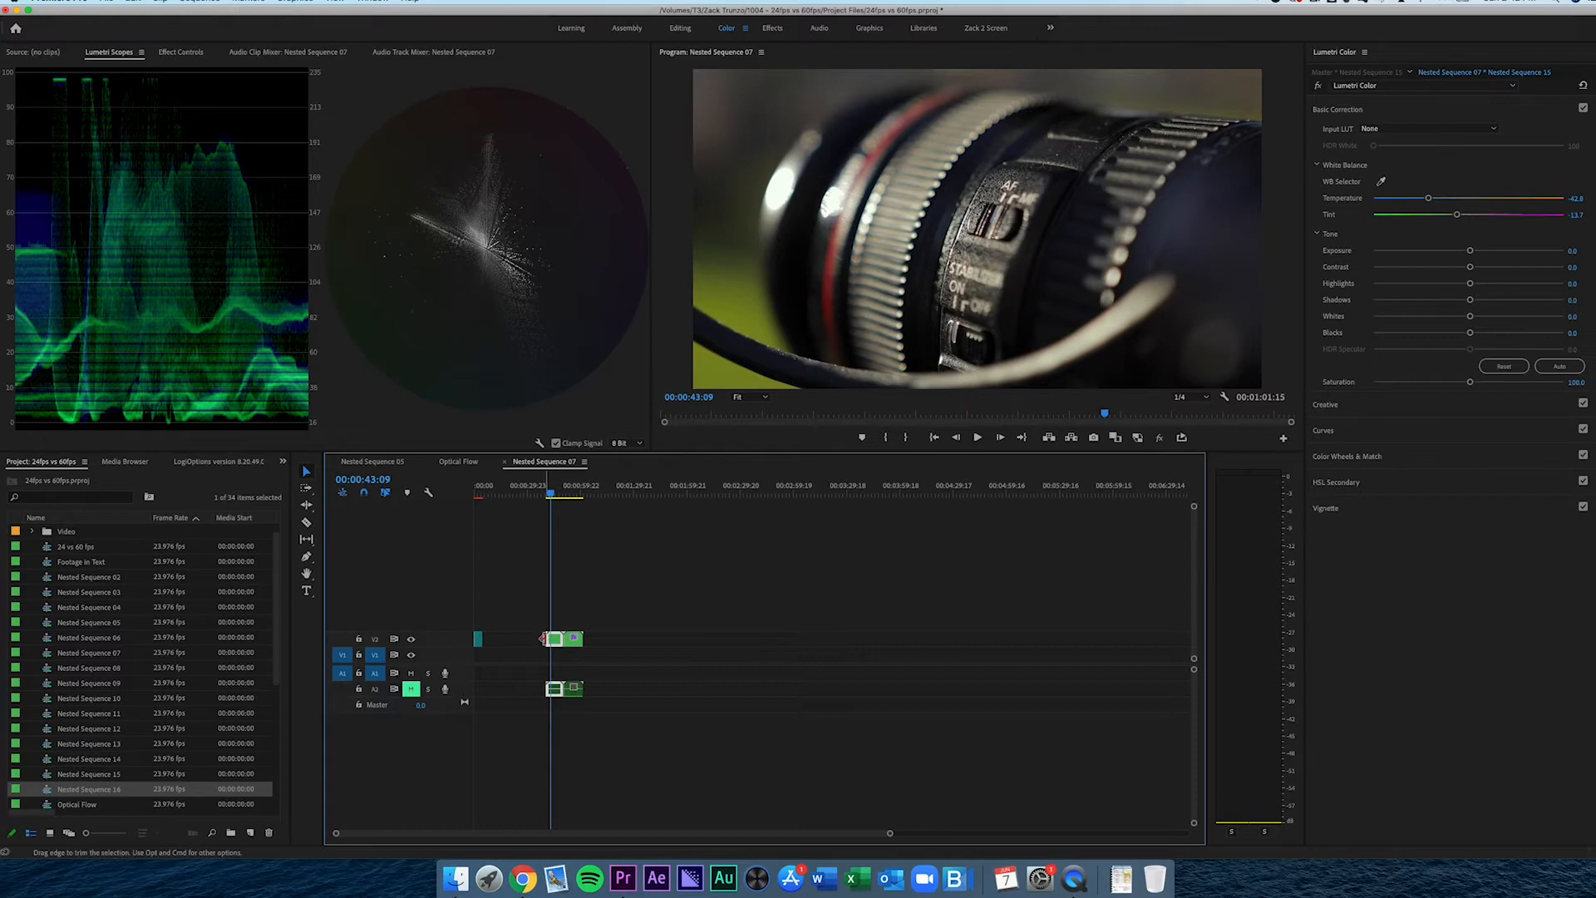
click(553, 605)
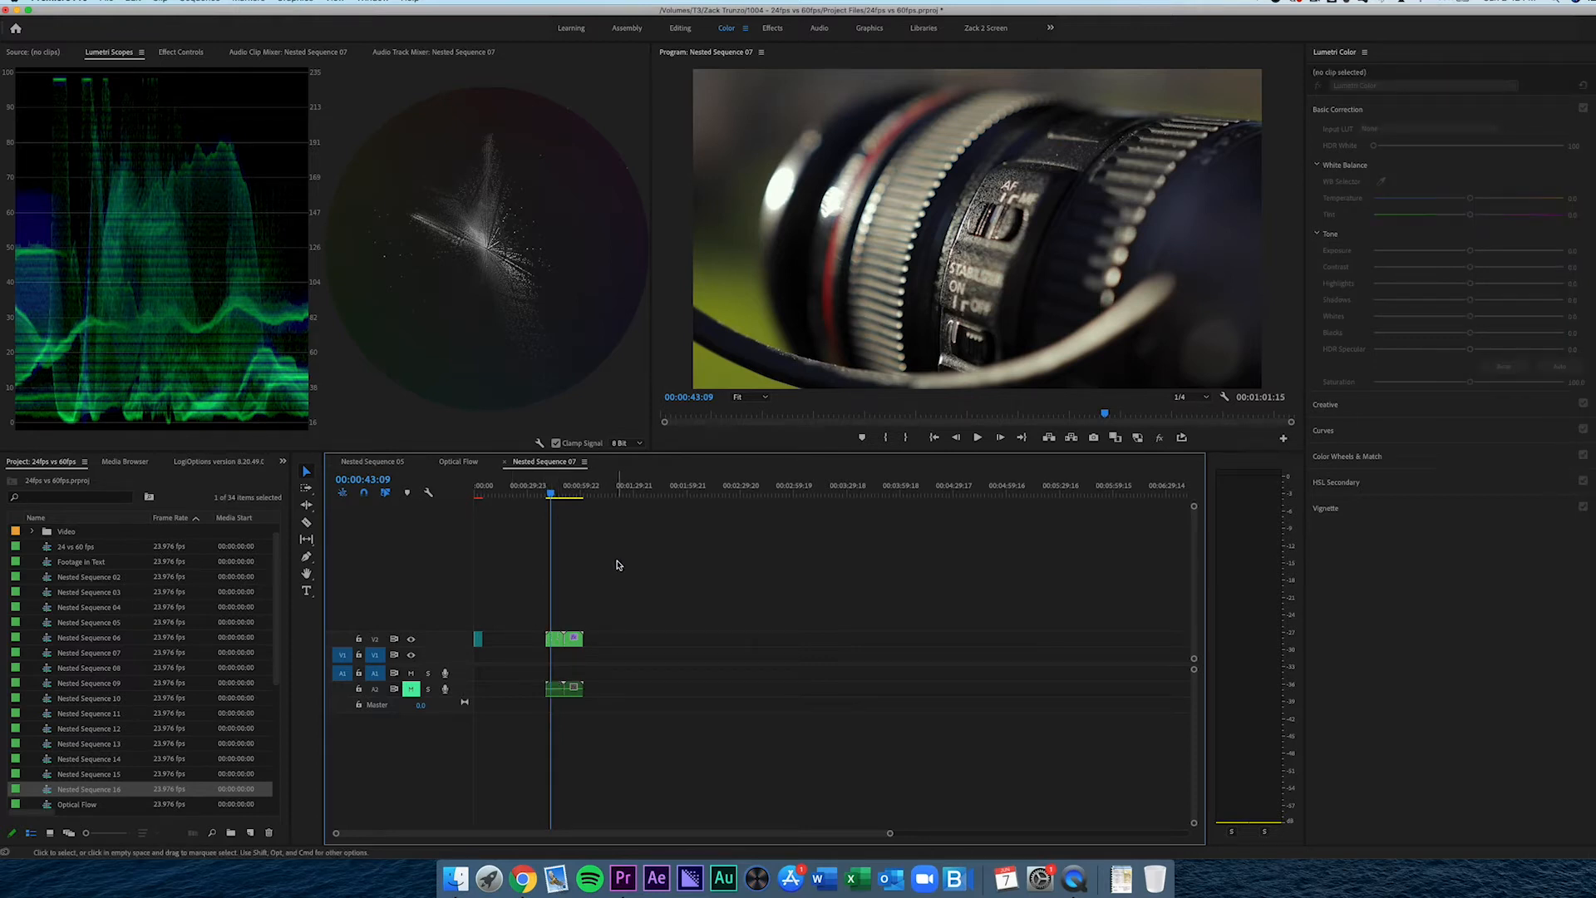
click(555, 639)
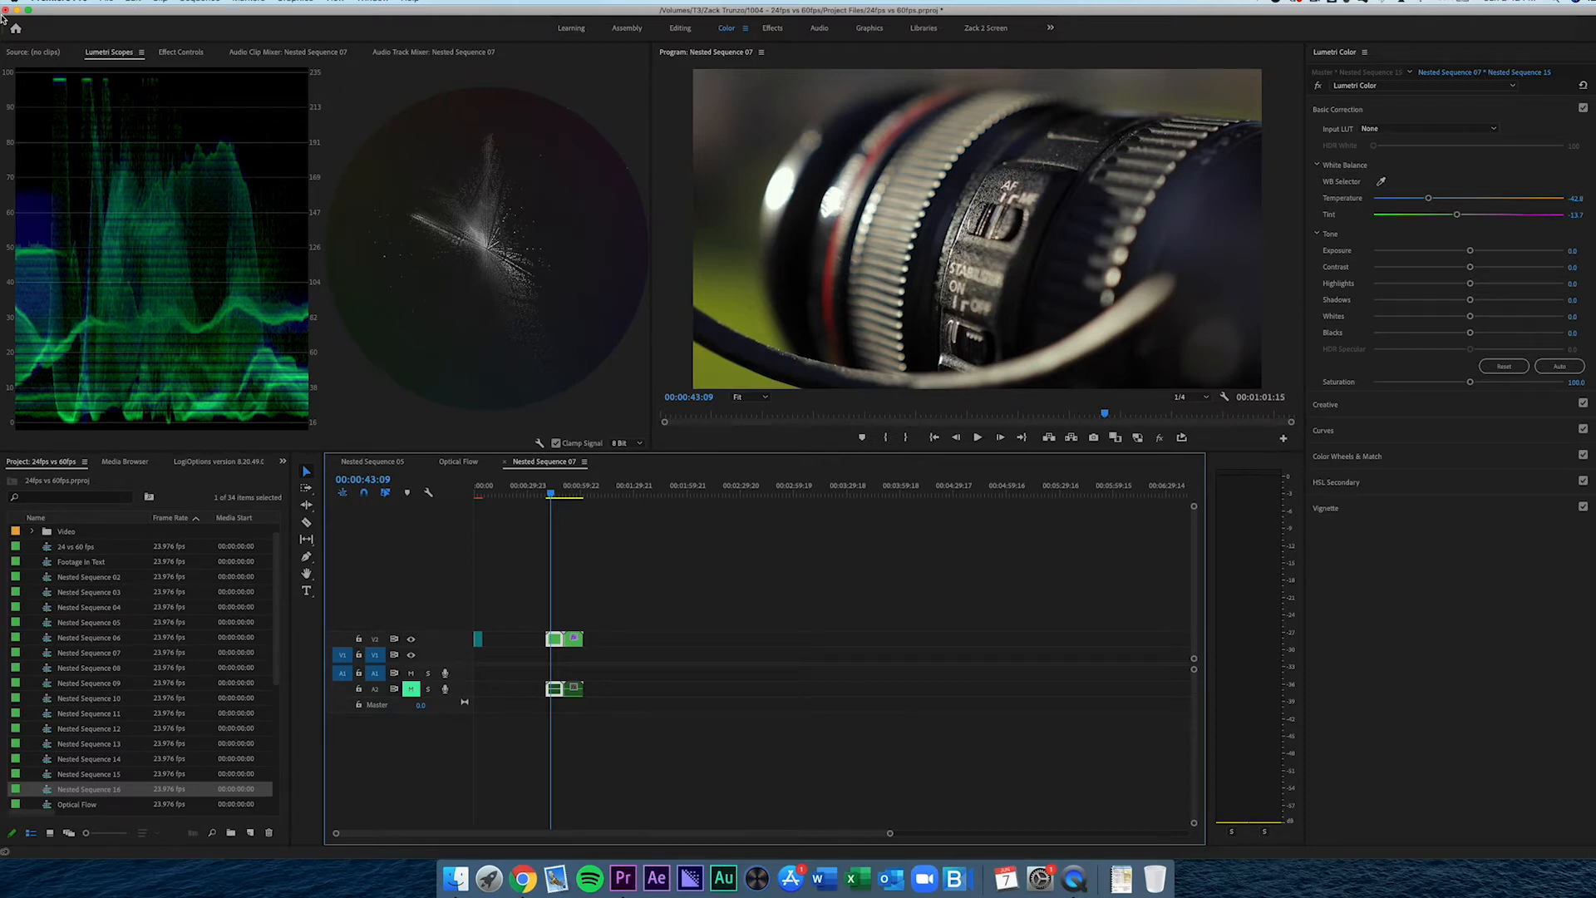
click(182, 52)
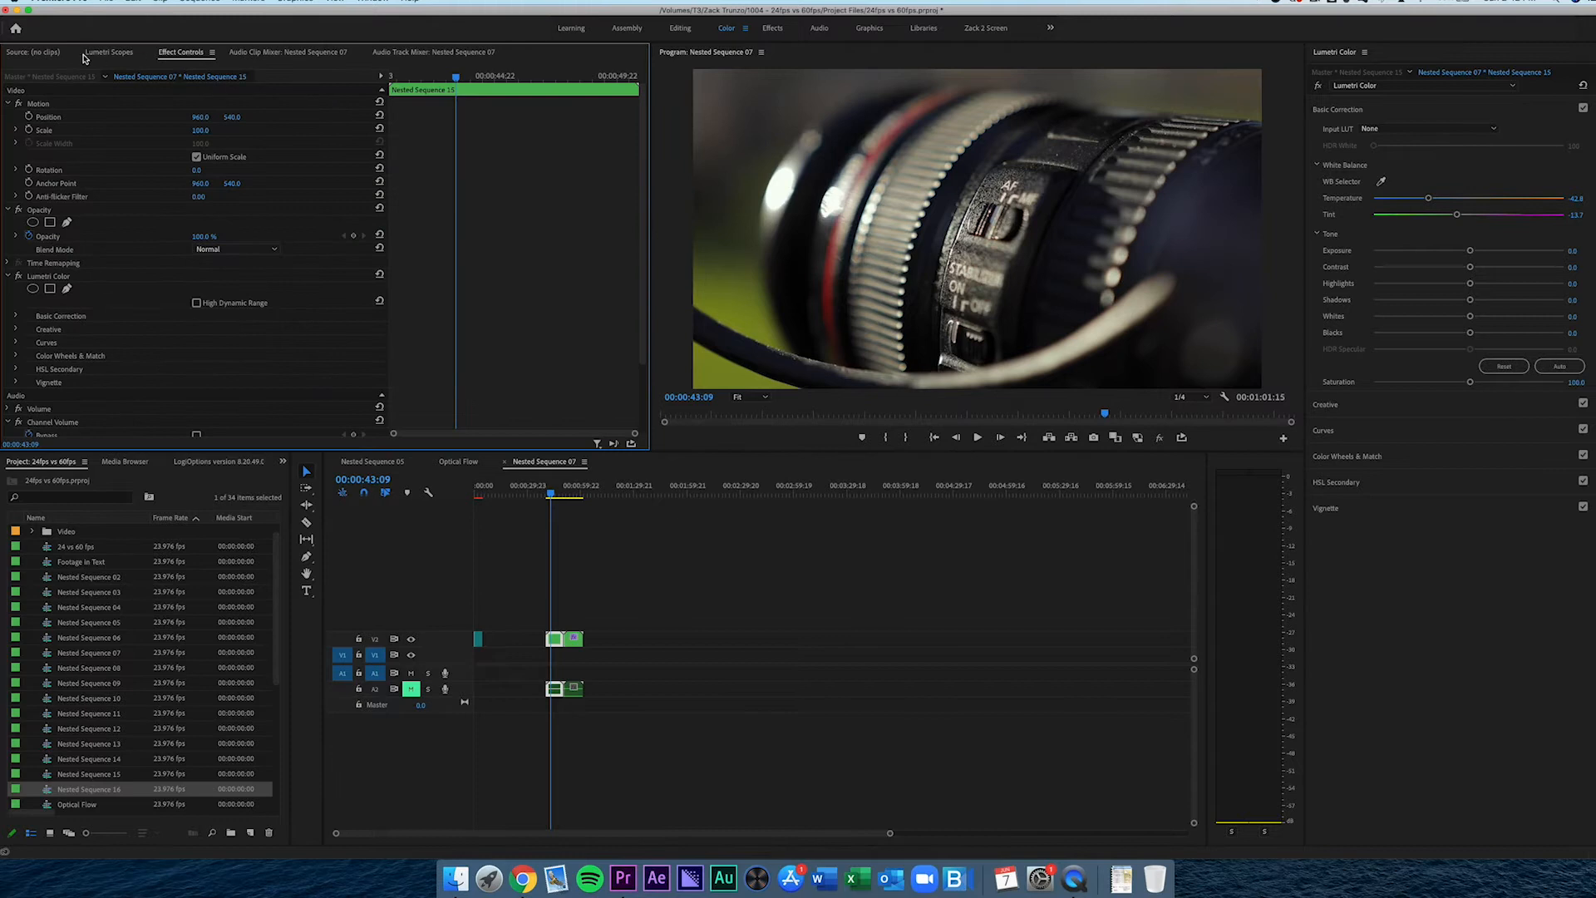
click(112, 53)
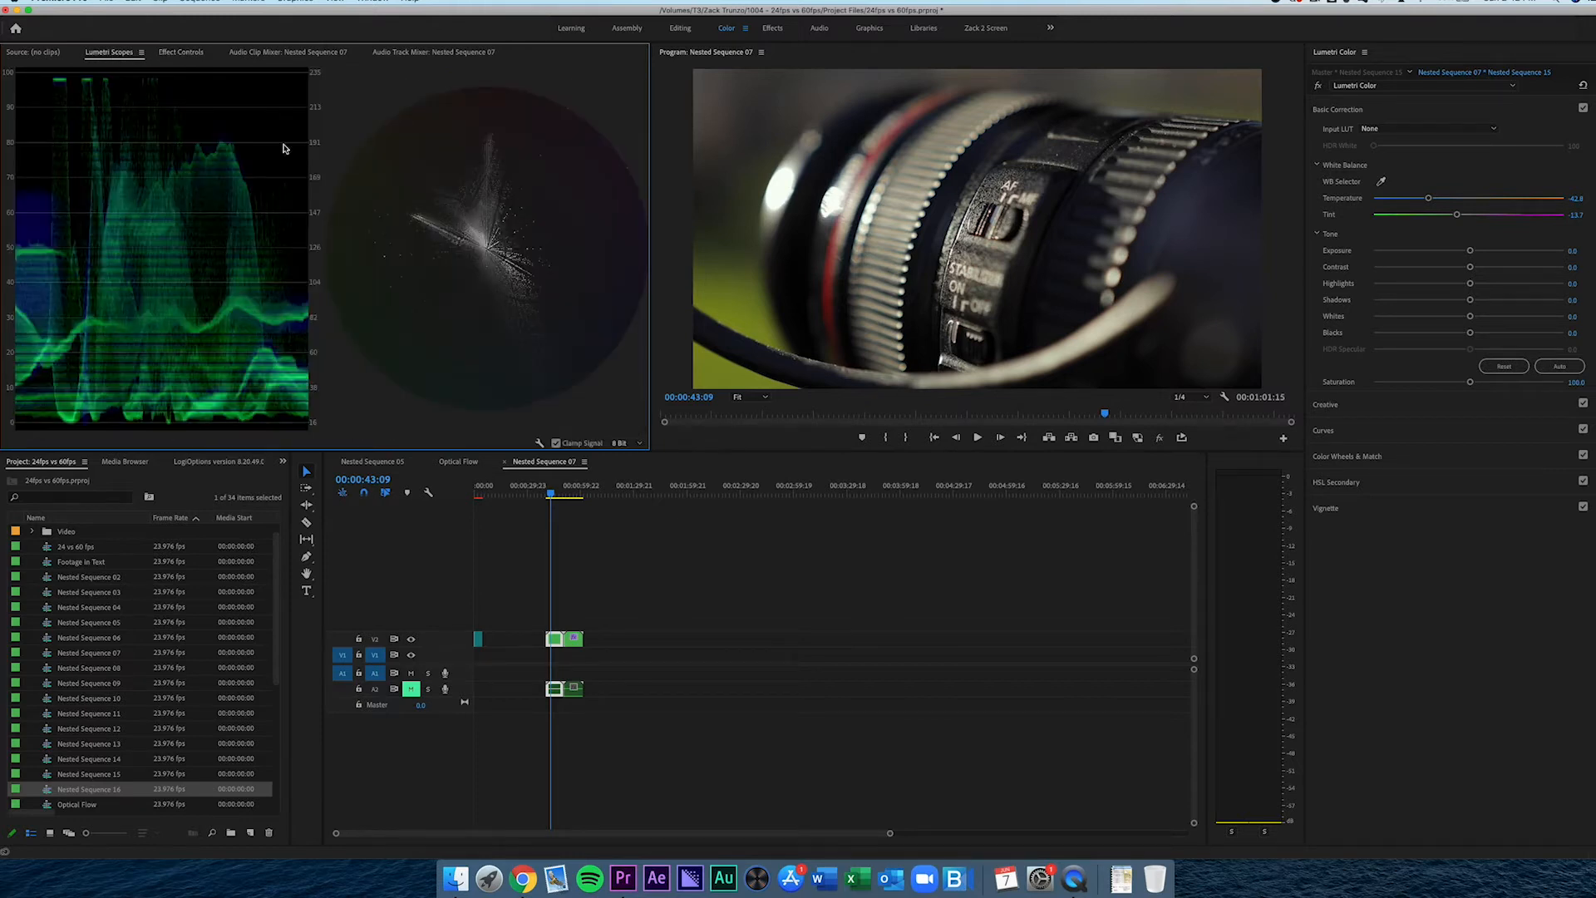
- Add the Parade (RGB) scope to the Lumetri Scopes for comparison and remove it again
right_click(402, 161)
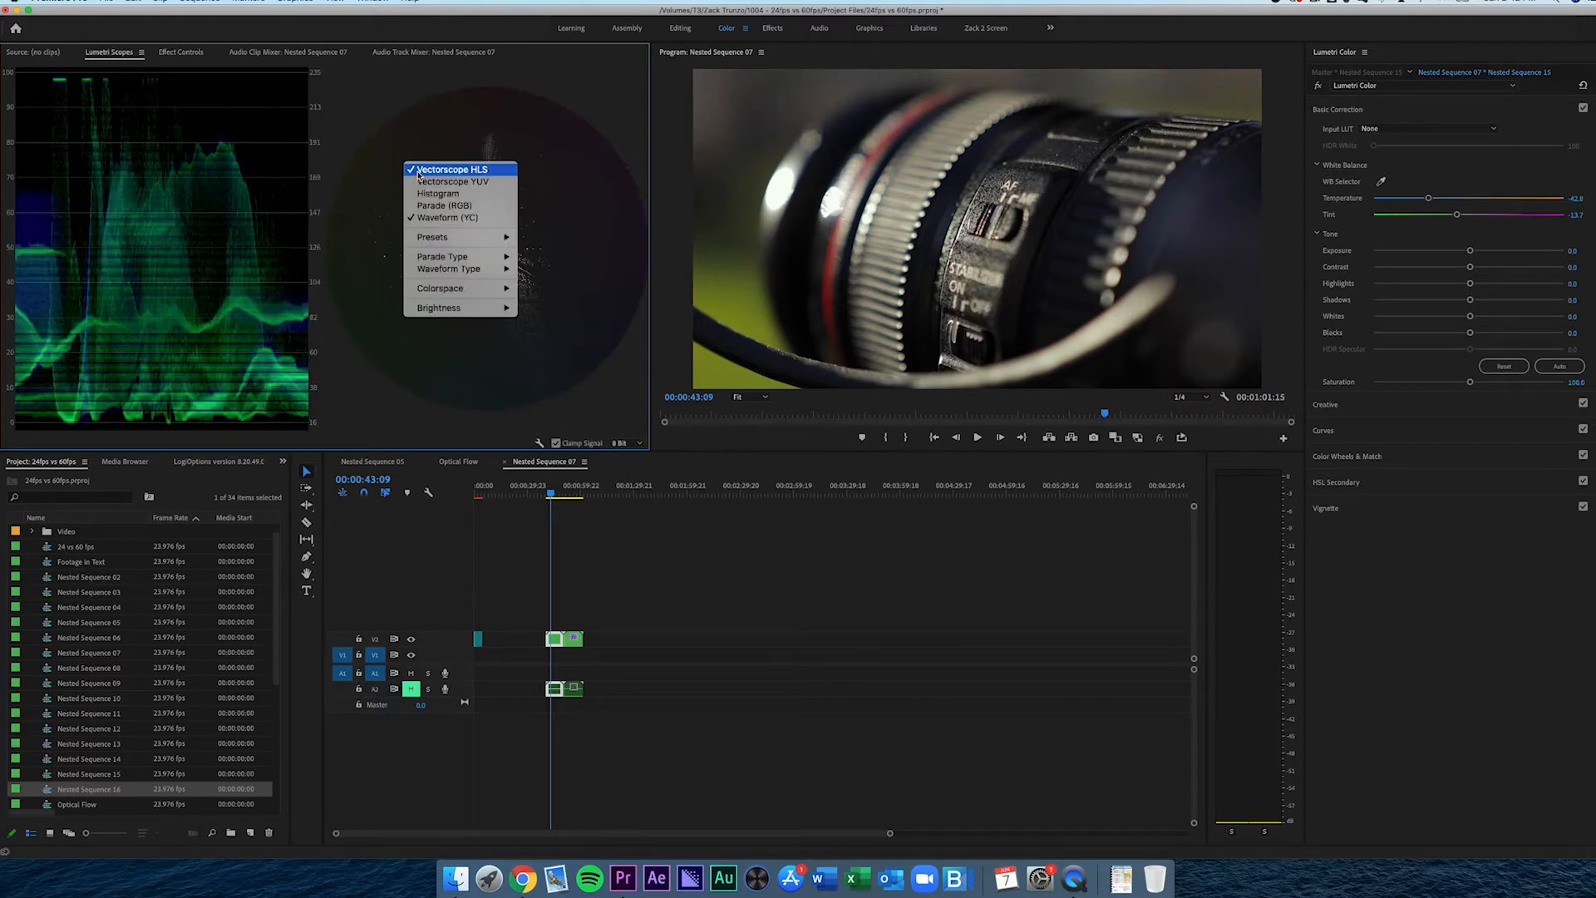
click(462, 205)
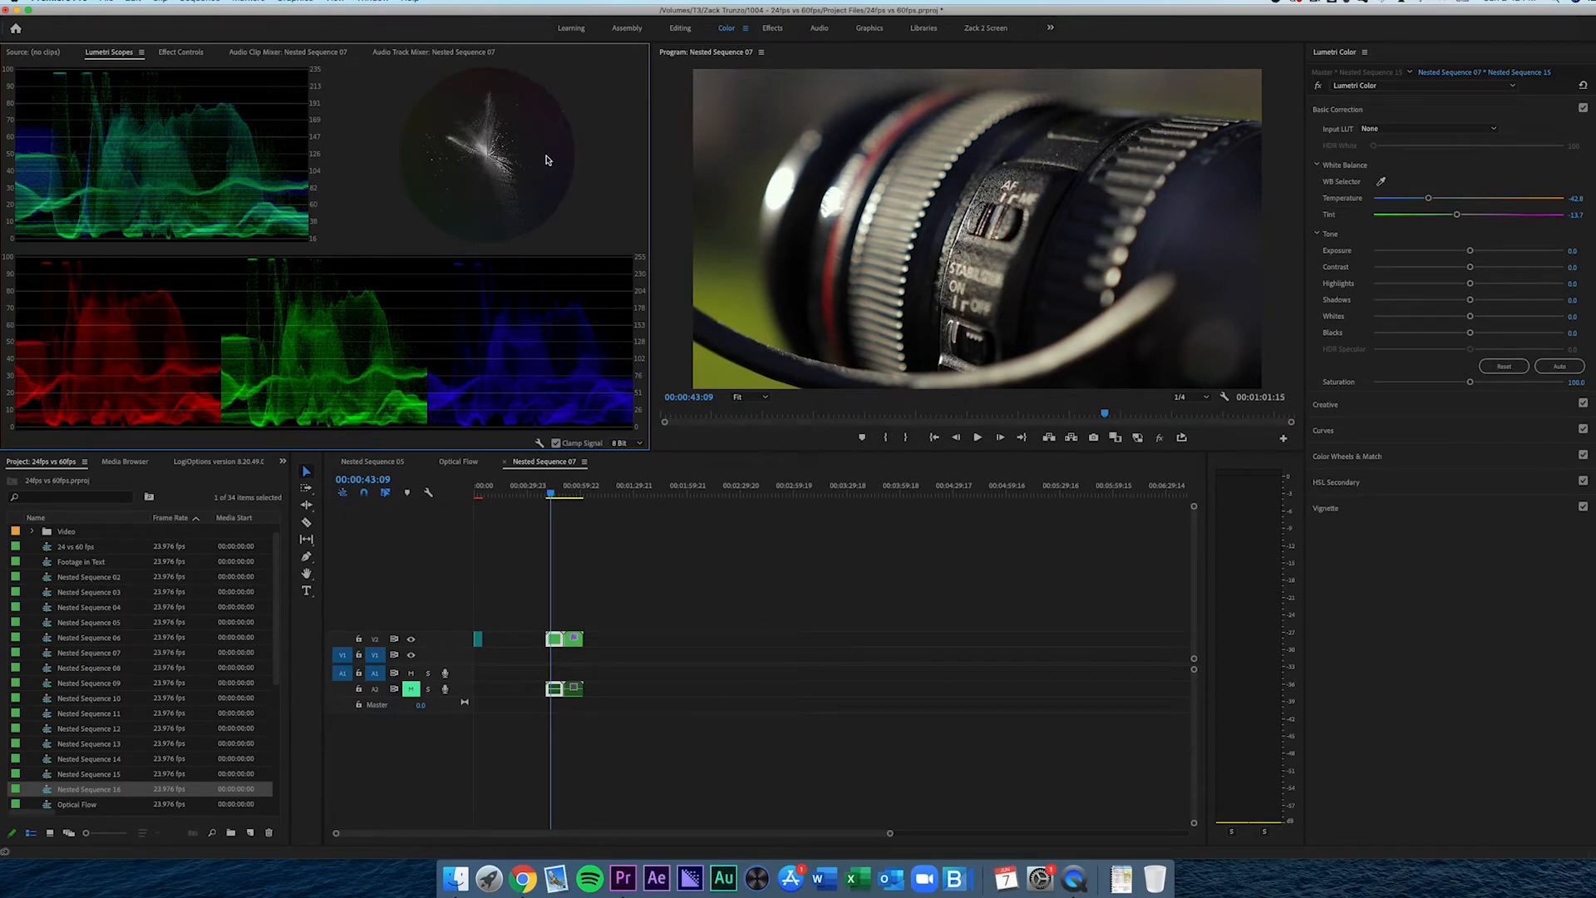
right_click(484, 160)
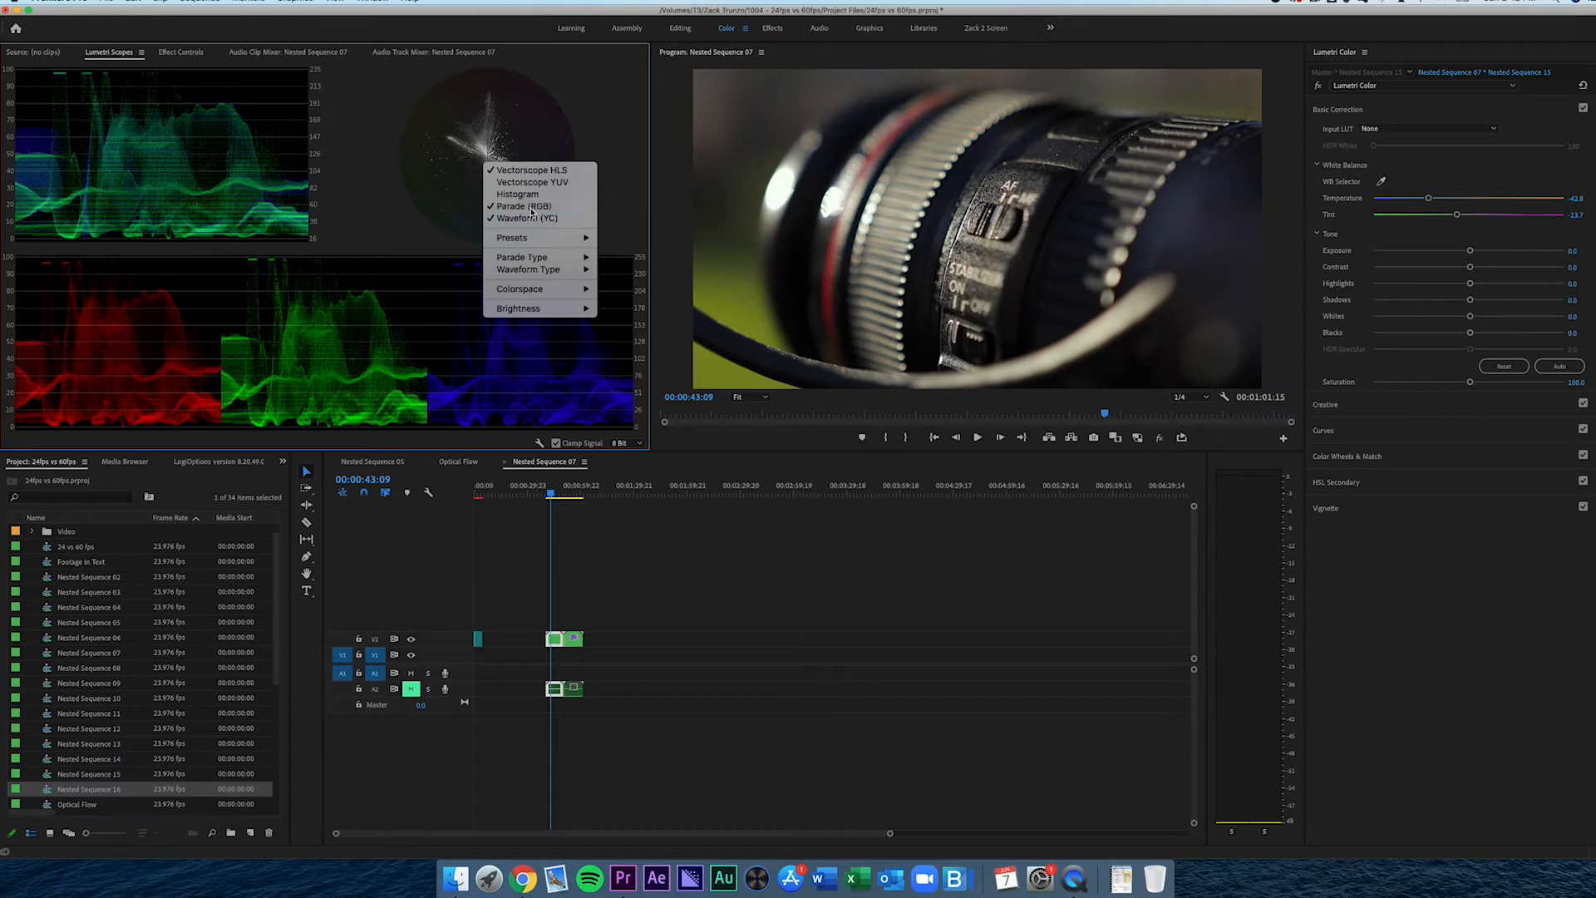
click(522, 206)
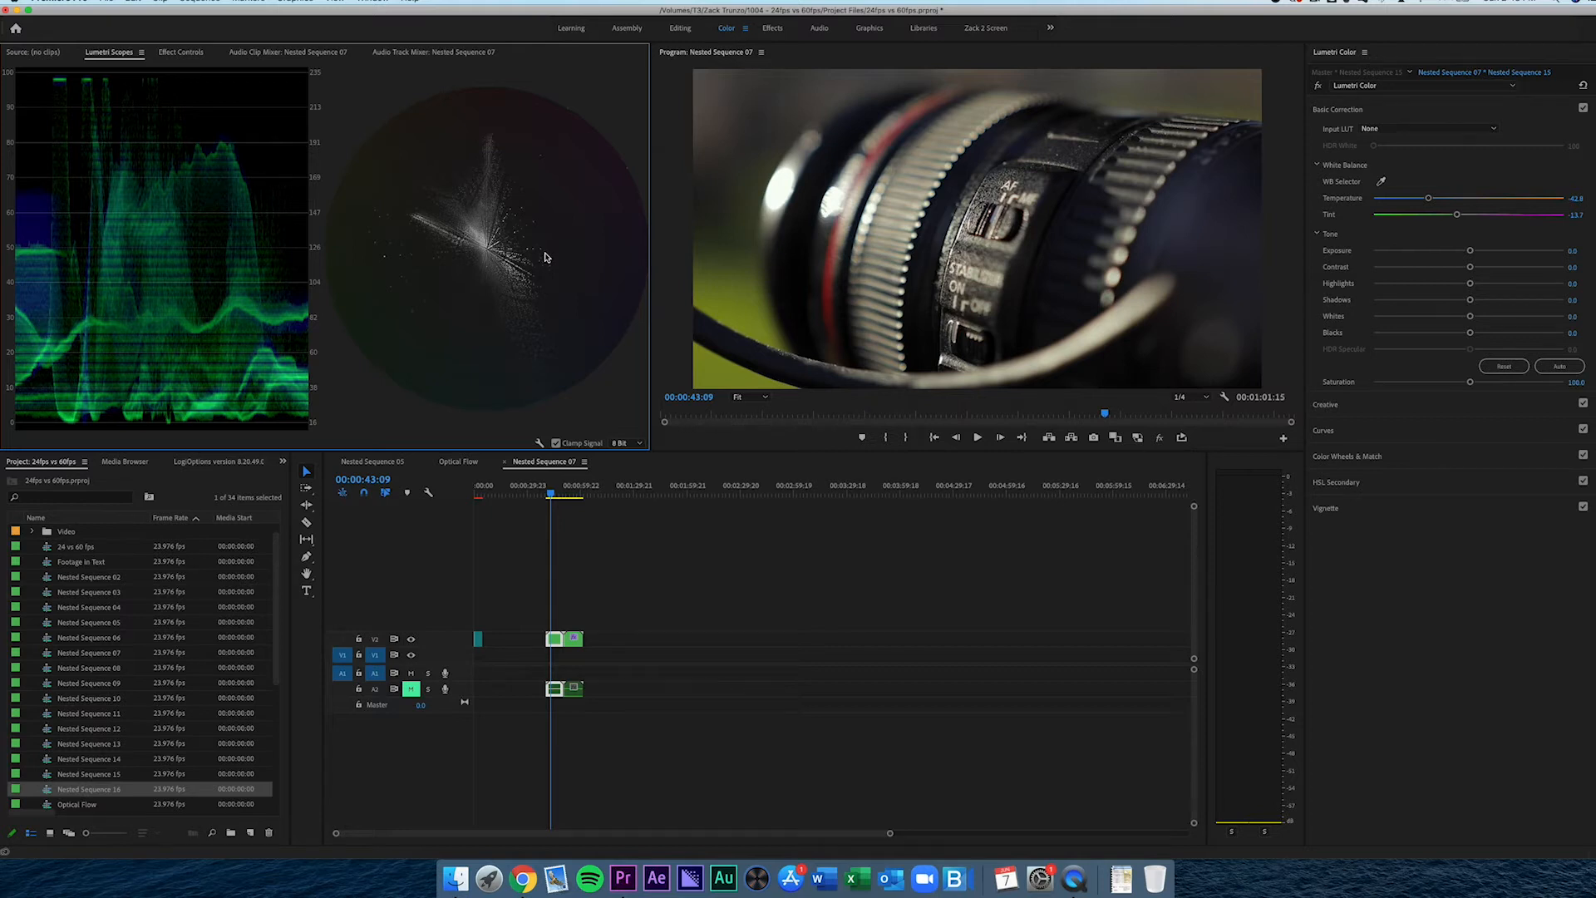
- Reset the lens clip's white balance by setting both Temperature and Tint to 0
click(555, 639)
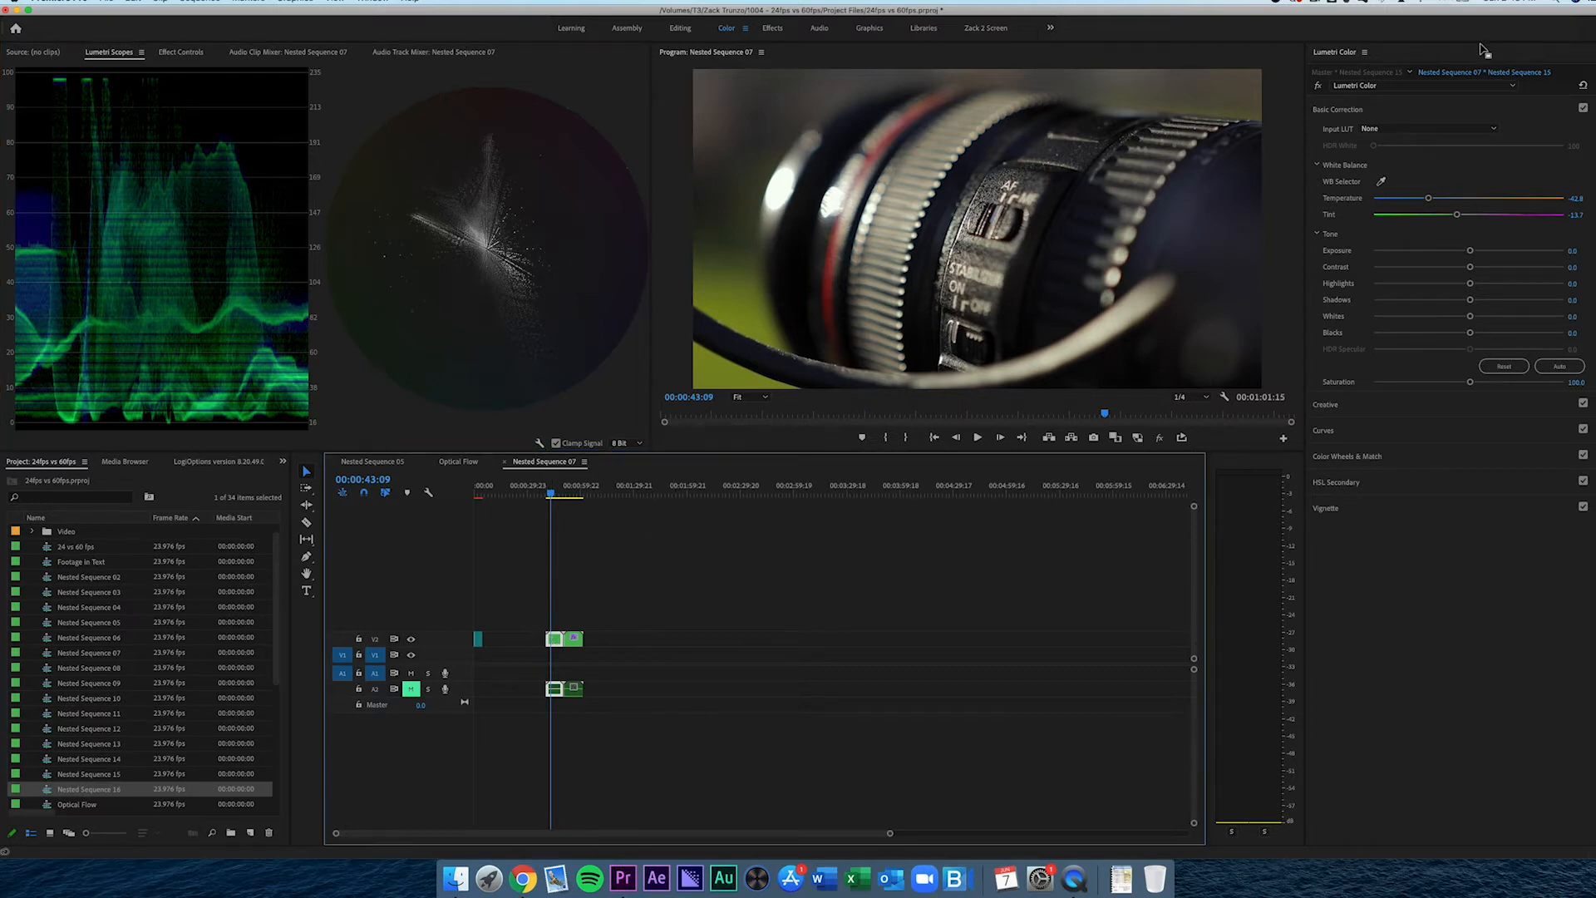
click(1578, 198)
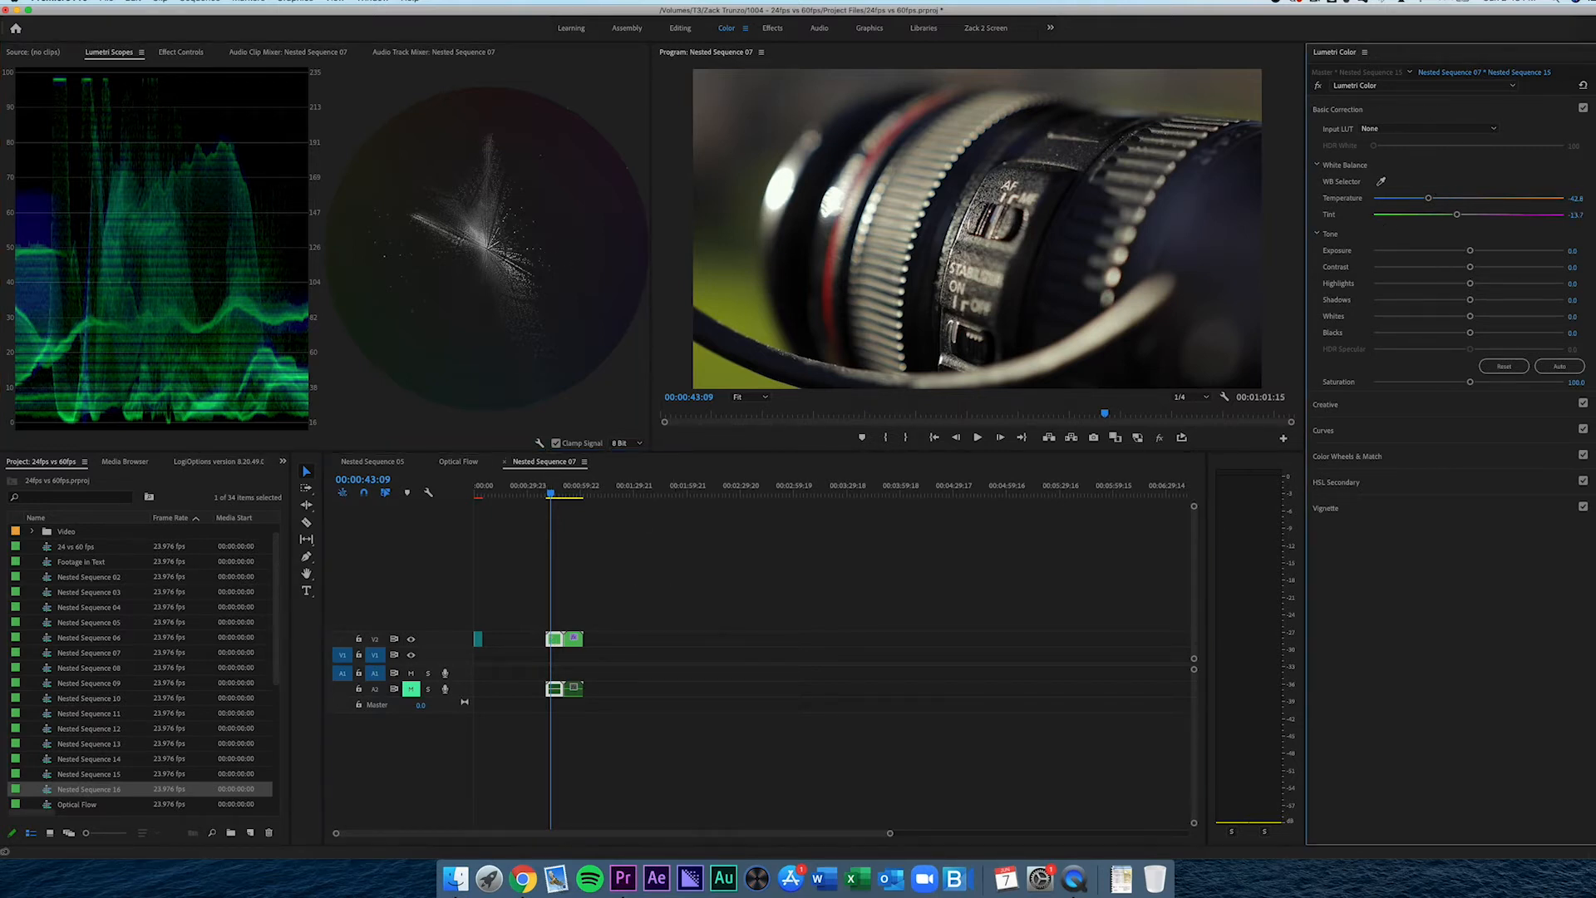
text(0)
key(Return)
click(1579, 214)
text(0)
key(Return)
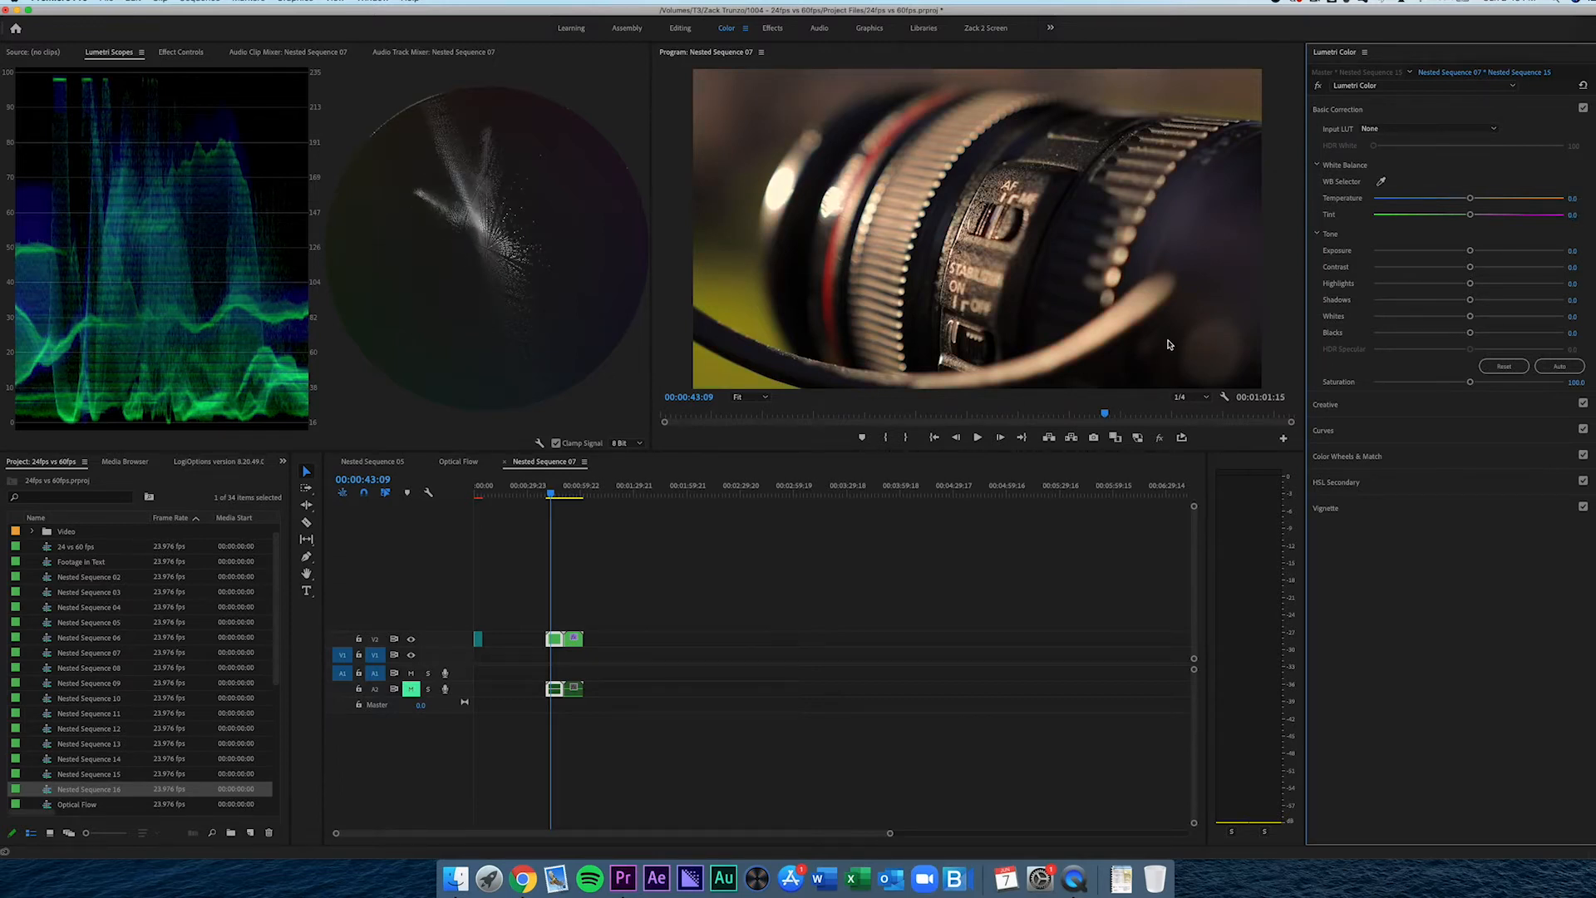
- Cool the lens clip manually by lowering its Temperature to -35
click(603, 572)
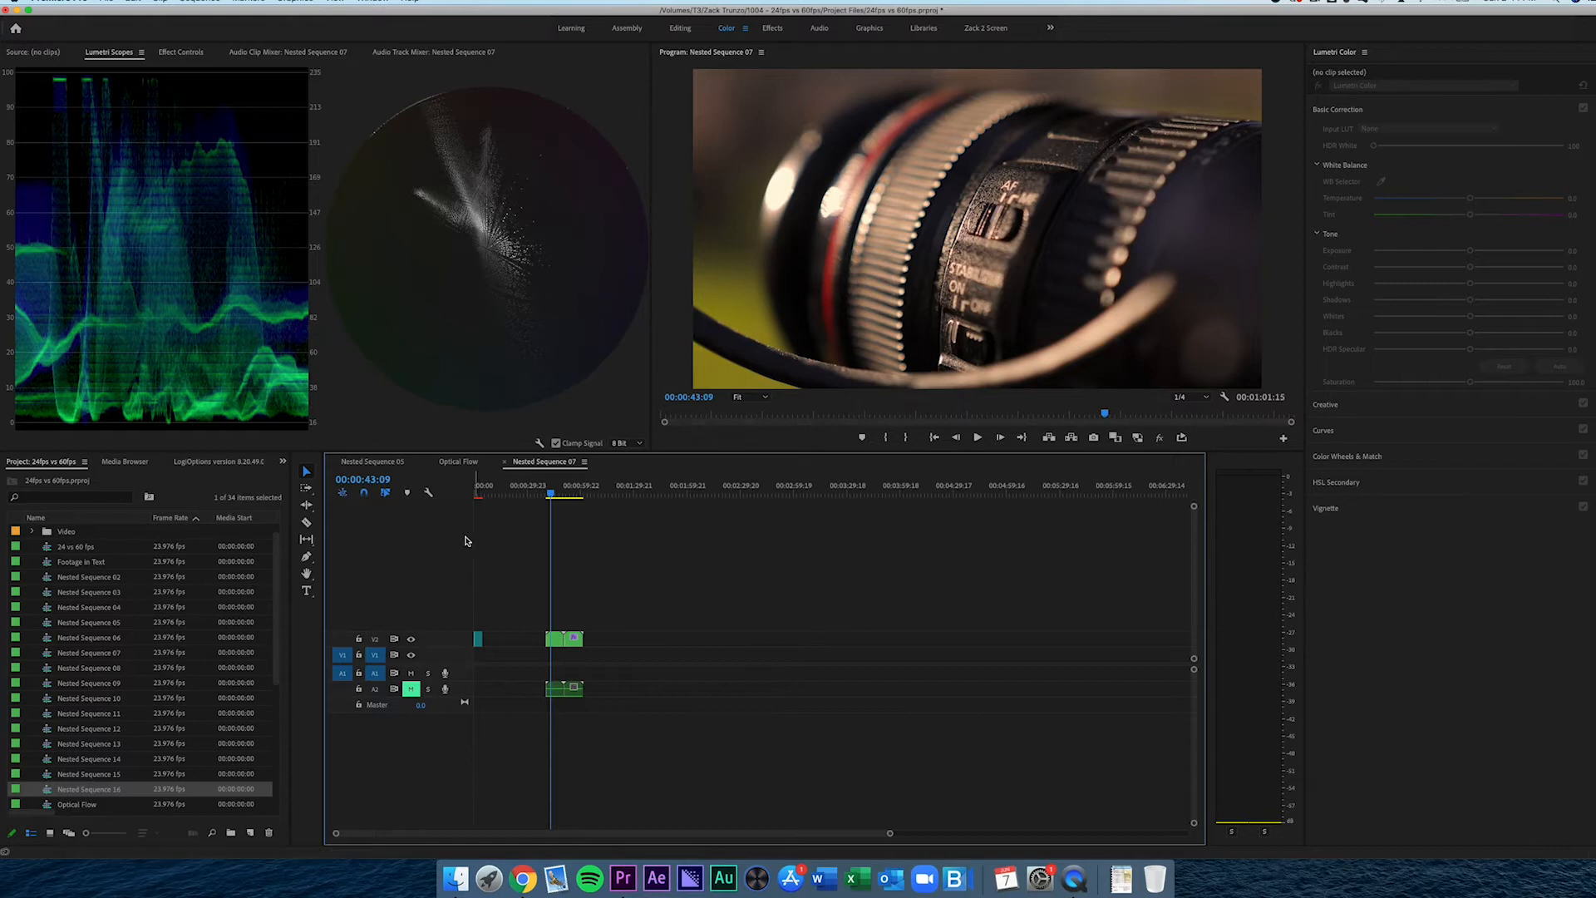
click(555, 639)
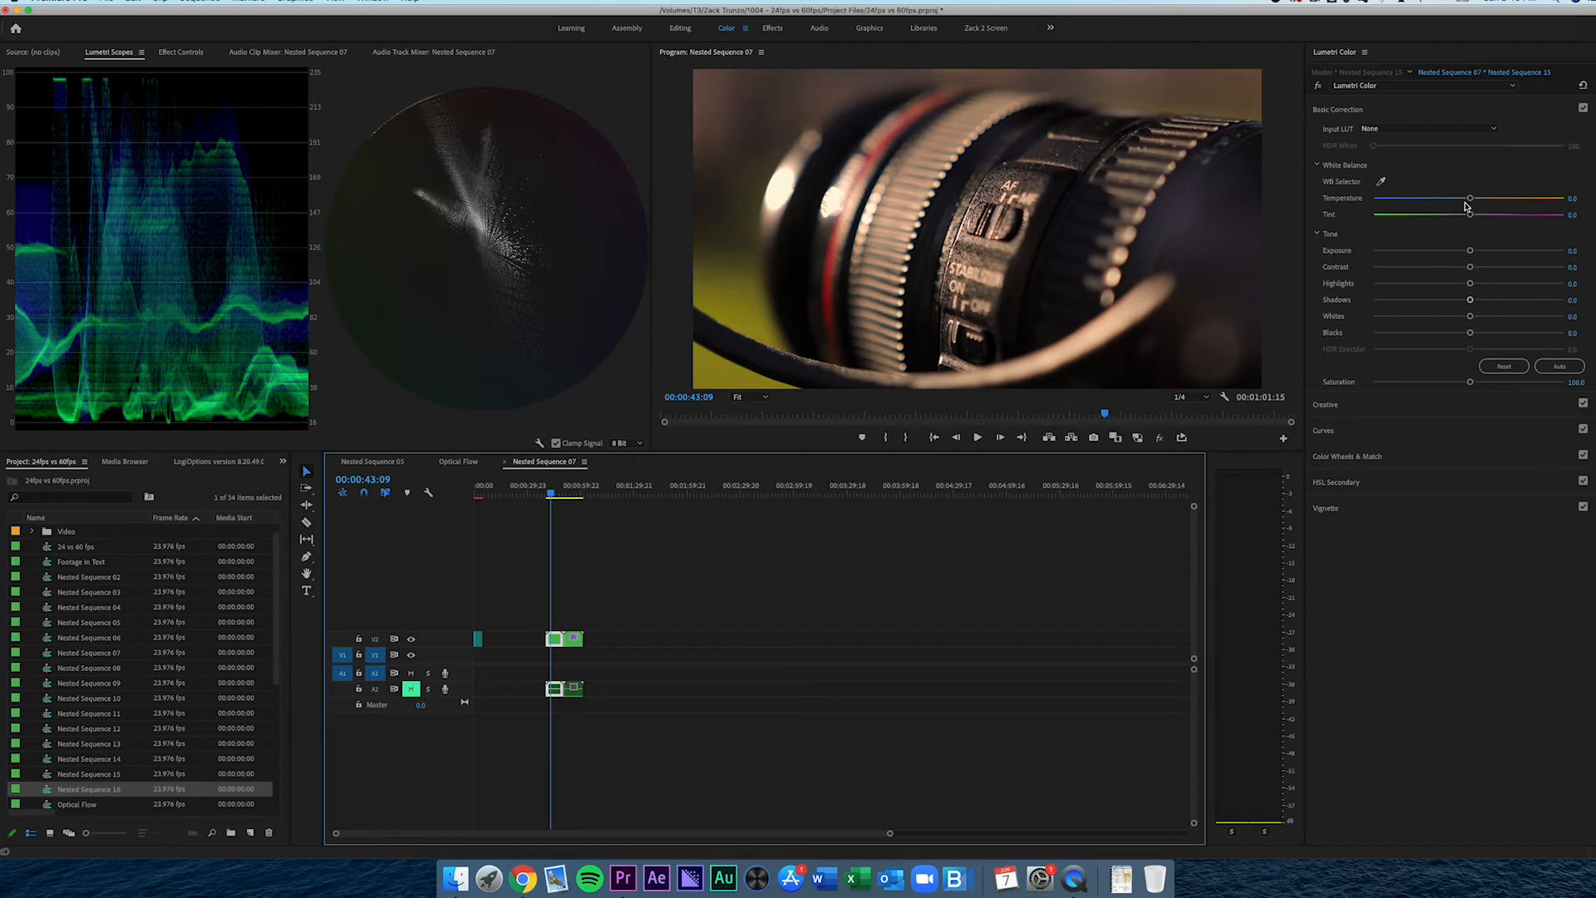
drag(1471, 199, 1439, 196)
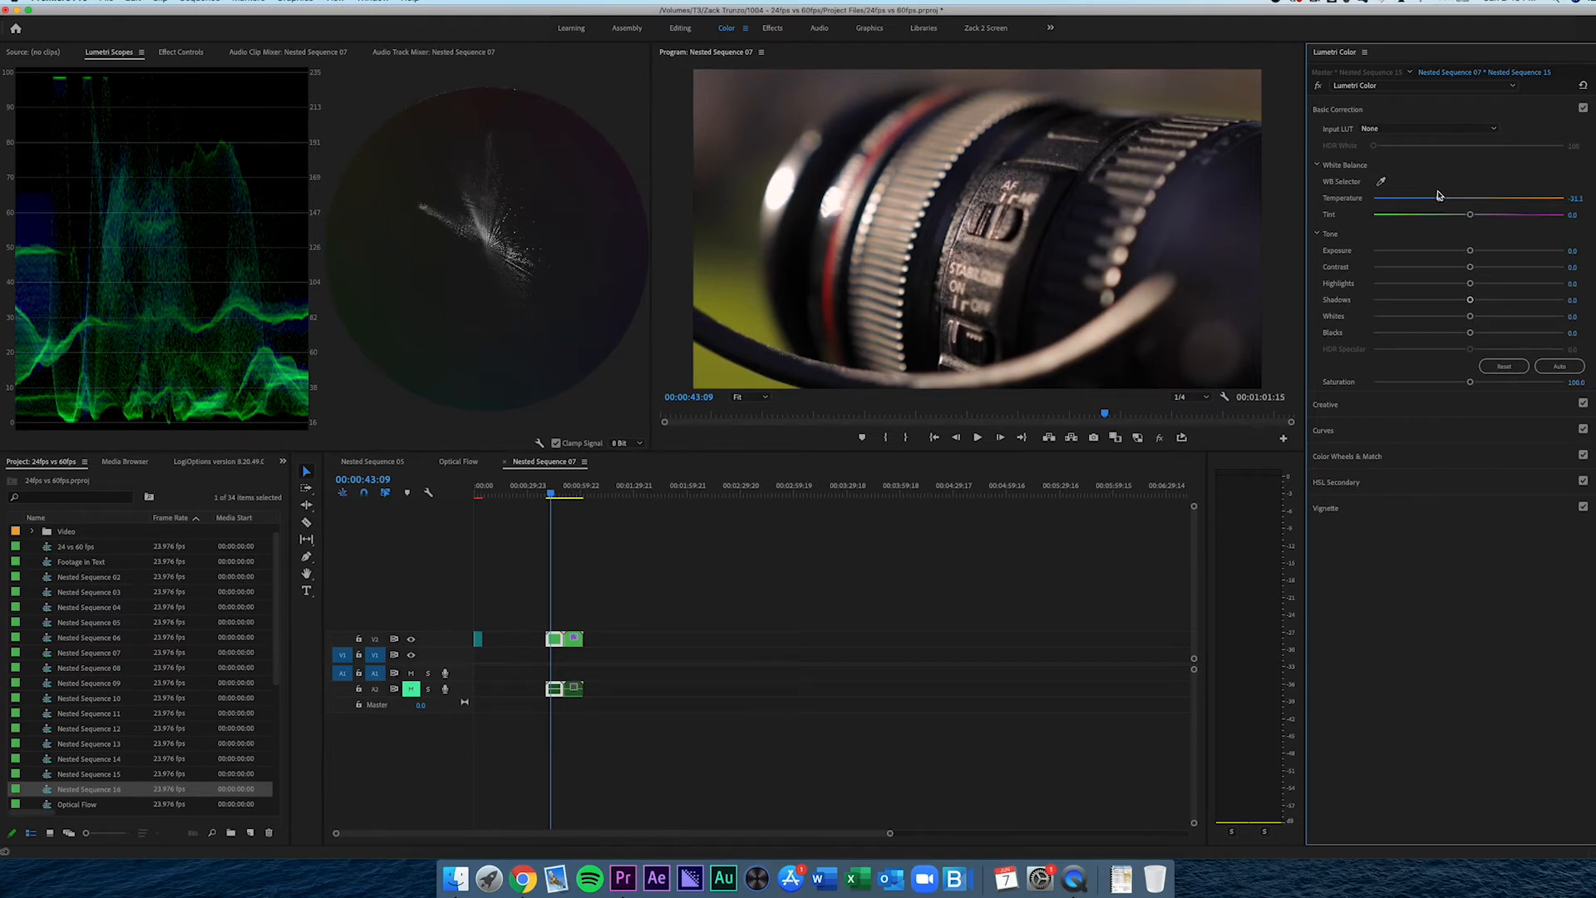
click(1574, 198)
text(-35)
key(Return)
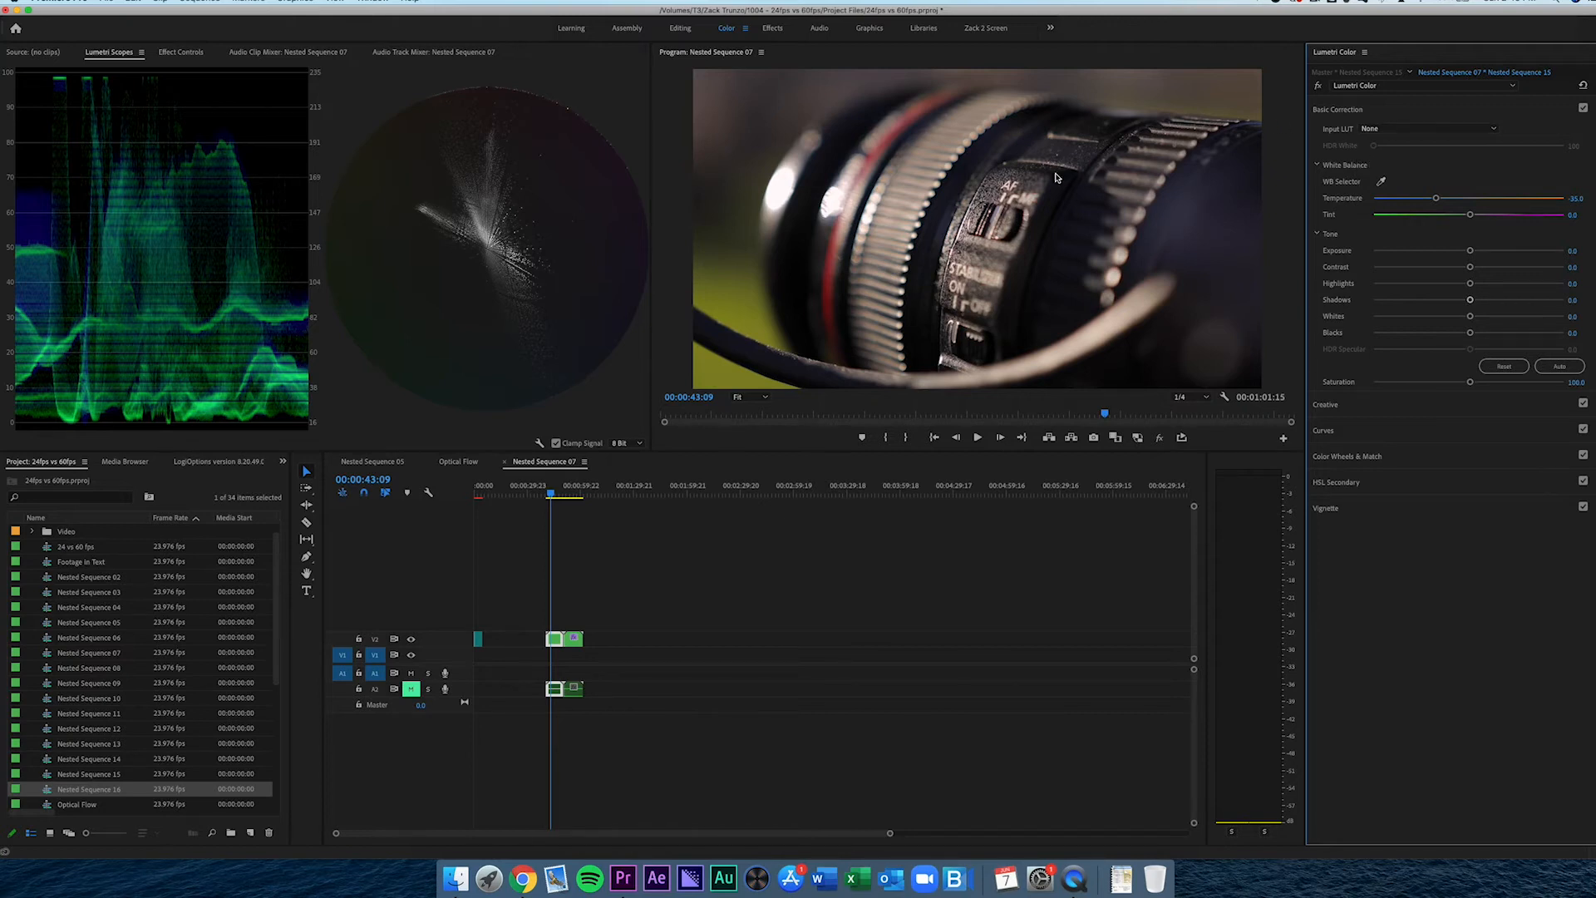
- Sample the white balance from the lens's switch area with the WB Selector and set Temperature to -35
click(1381, 182)
click(1000, 218)
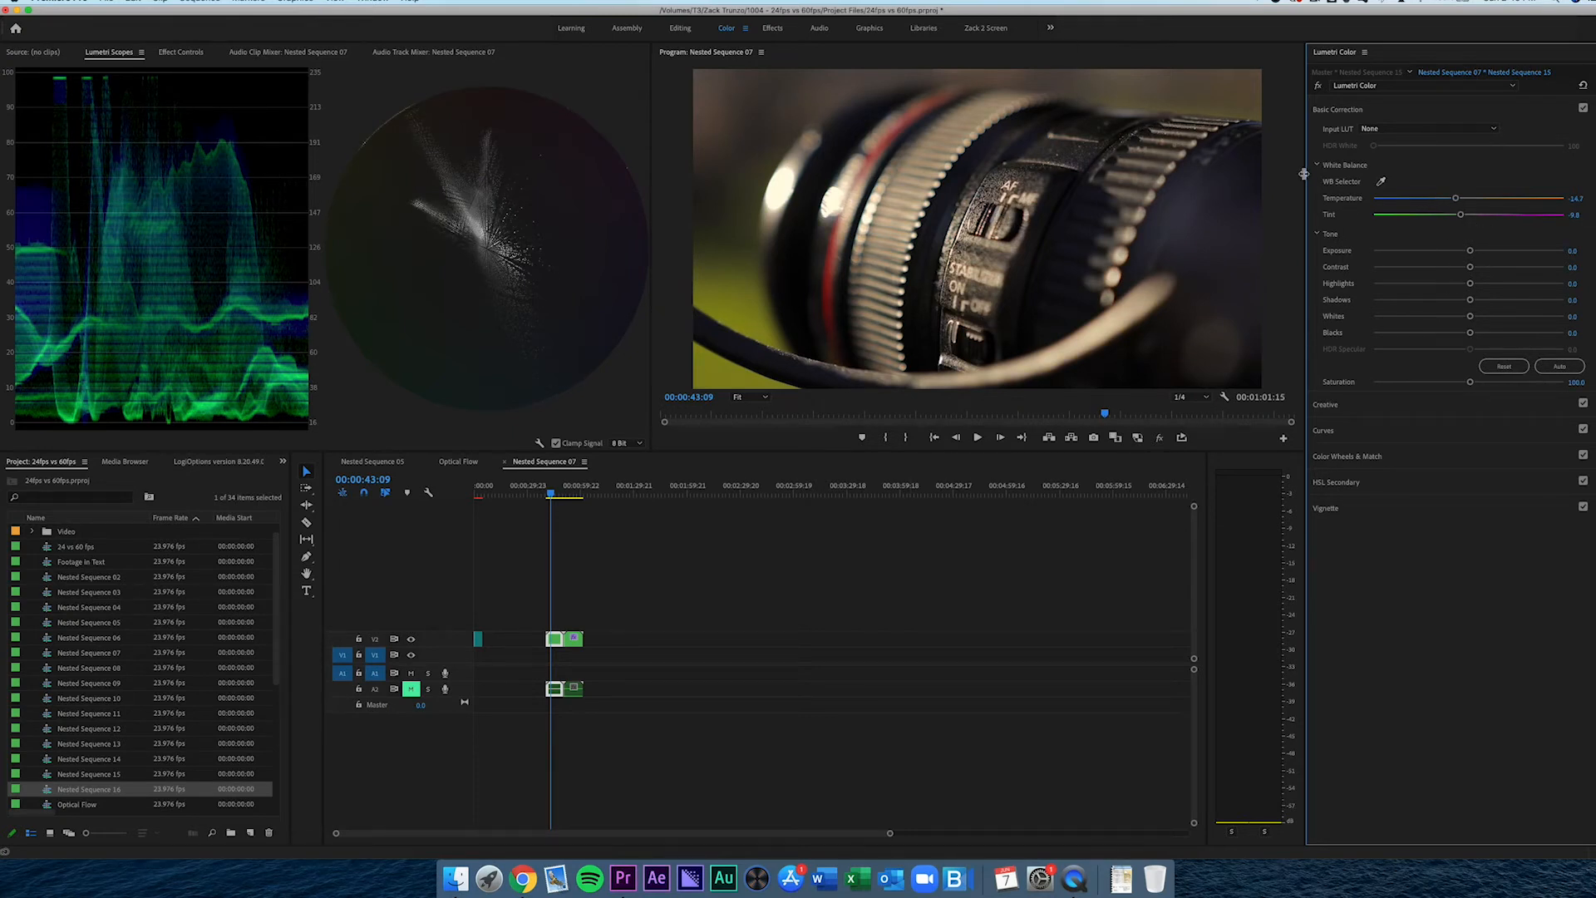
click(1579, 197)
text(-35)
key(Return)
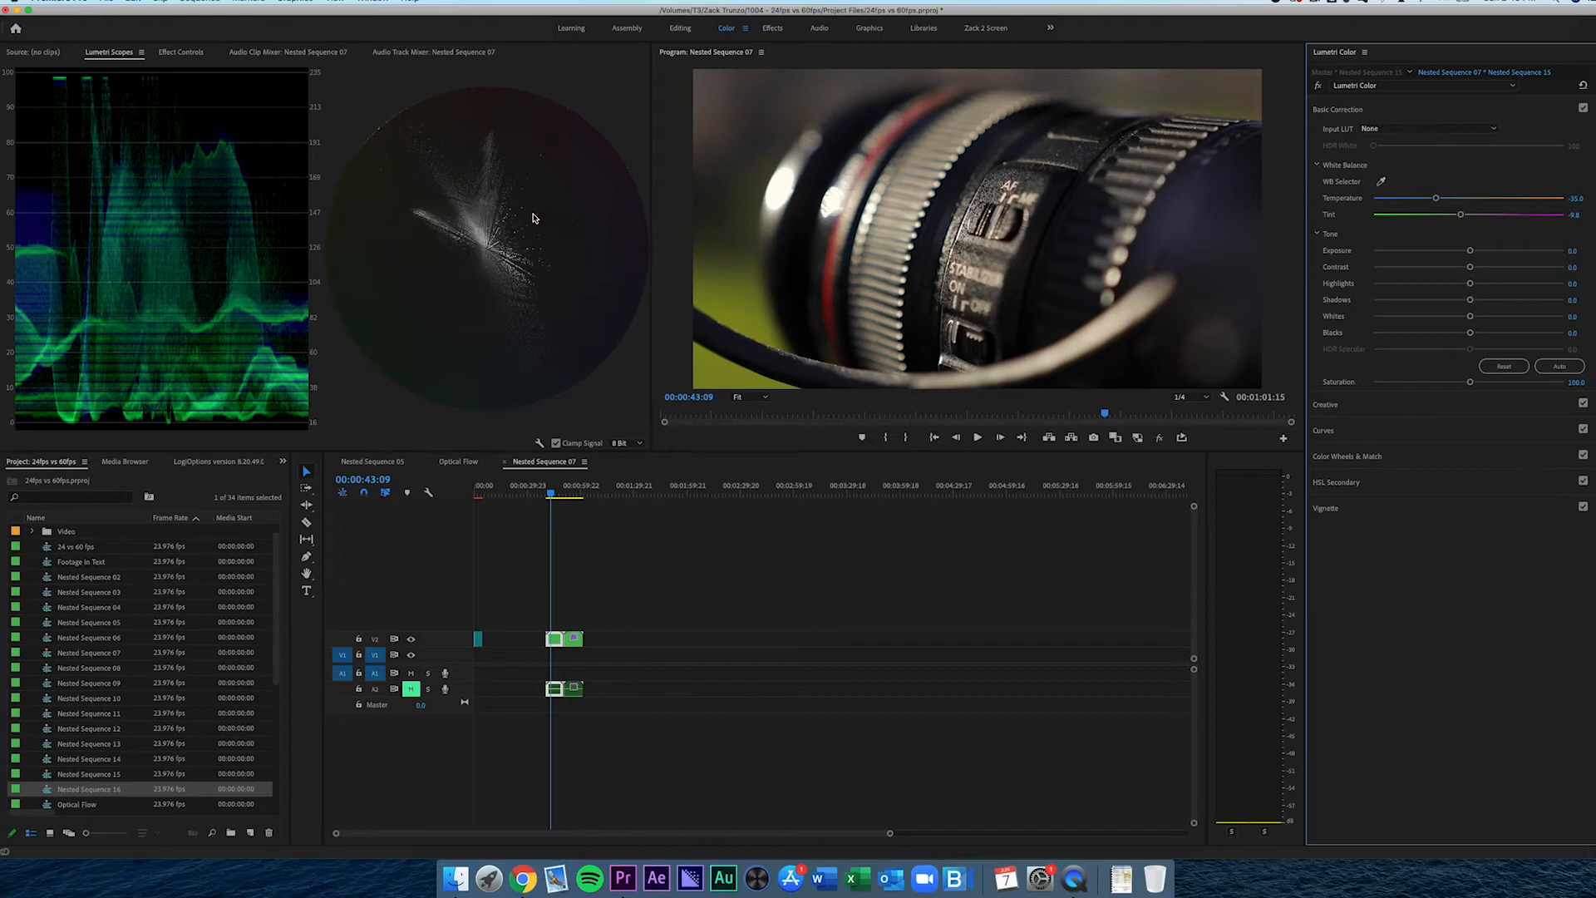
- Lower the lens clip's Highlights to about -20 and compare the image with Basic Correction off and on
mouse_move(1470, 284)
mouse_down()
mouse_move(1424, 283)
mouse_move(1450, 279)
mouse_up()
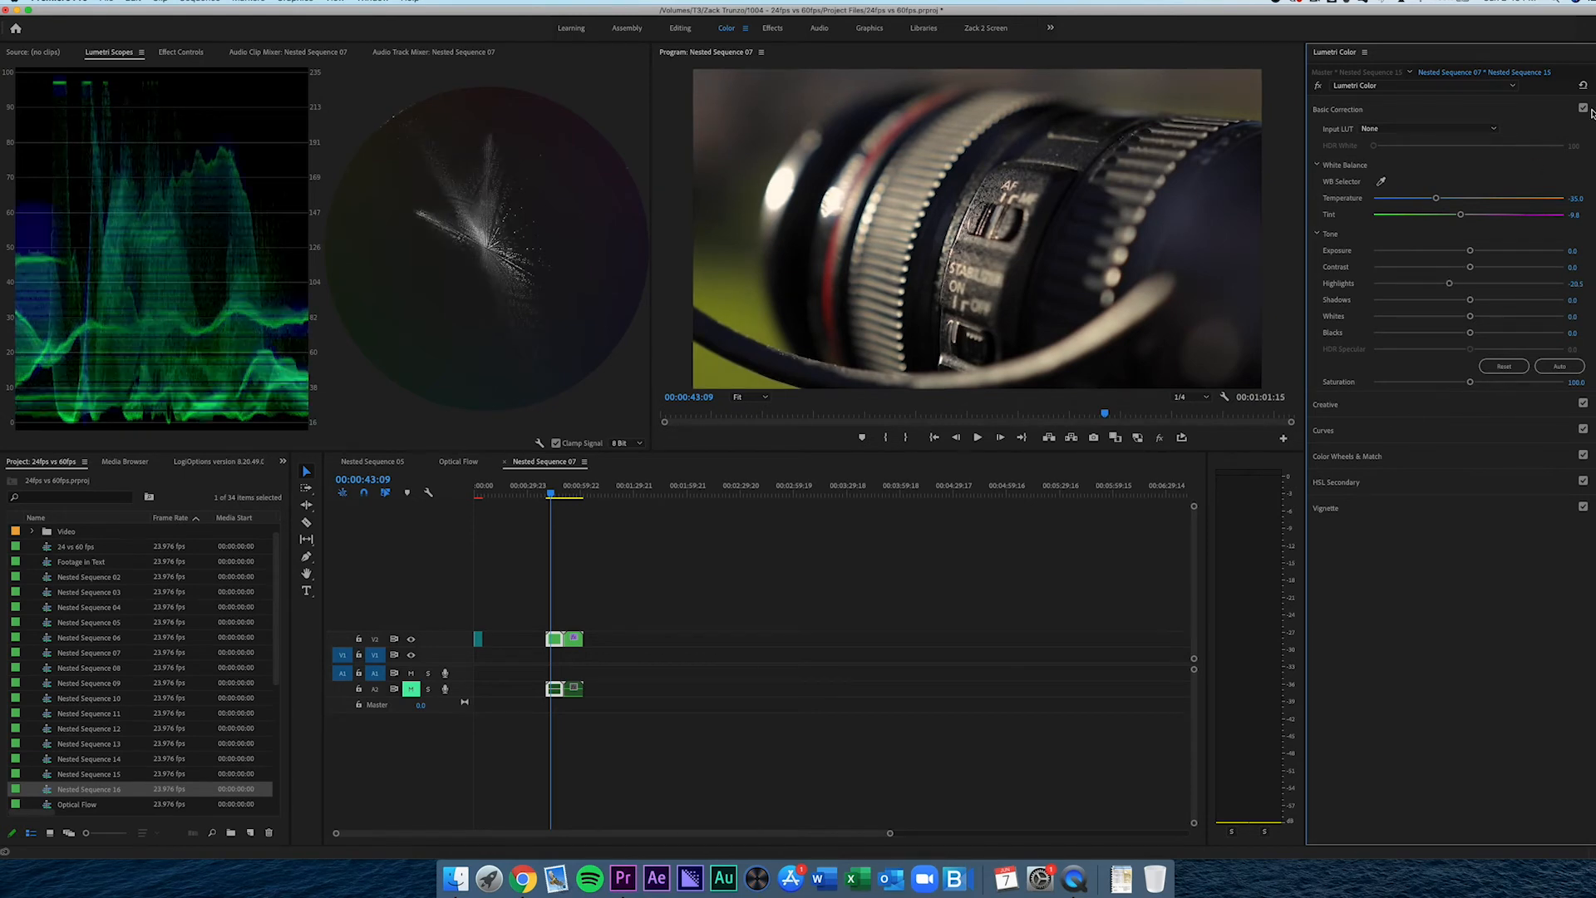
click(1584, 109)
click(1584, 109)
- Select the pine branch clip at 00:00:55:11 and sample its white balance from the blurred background with the WB Selector
click(577, 491)
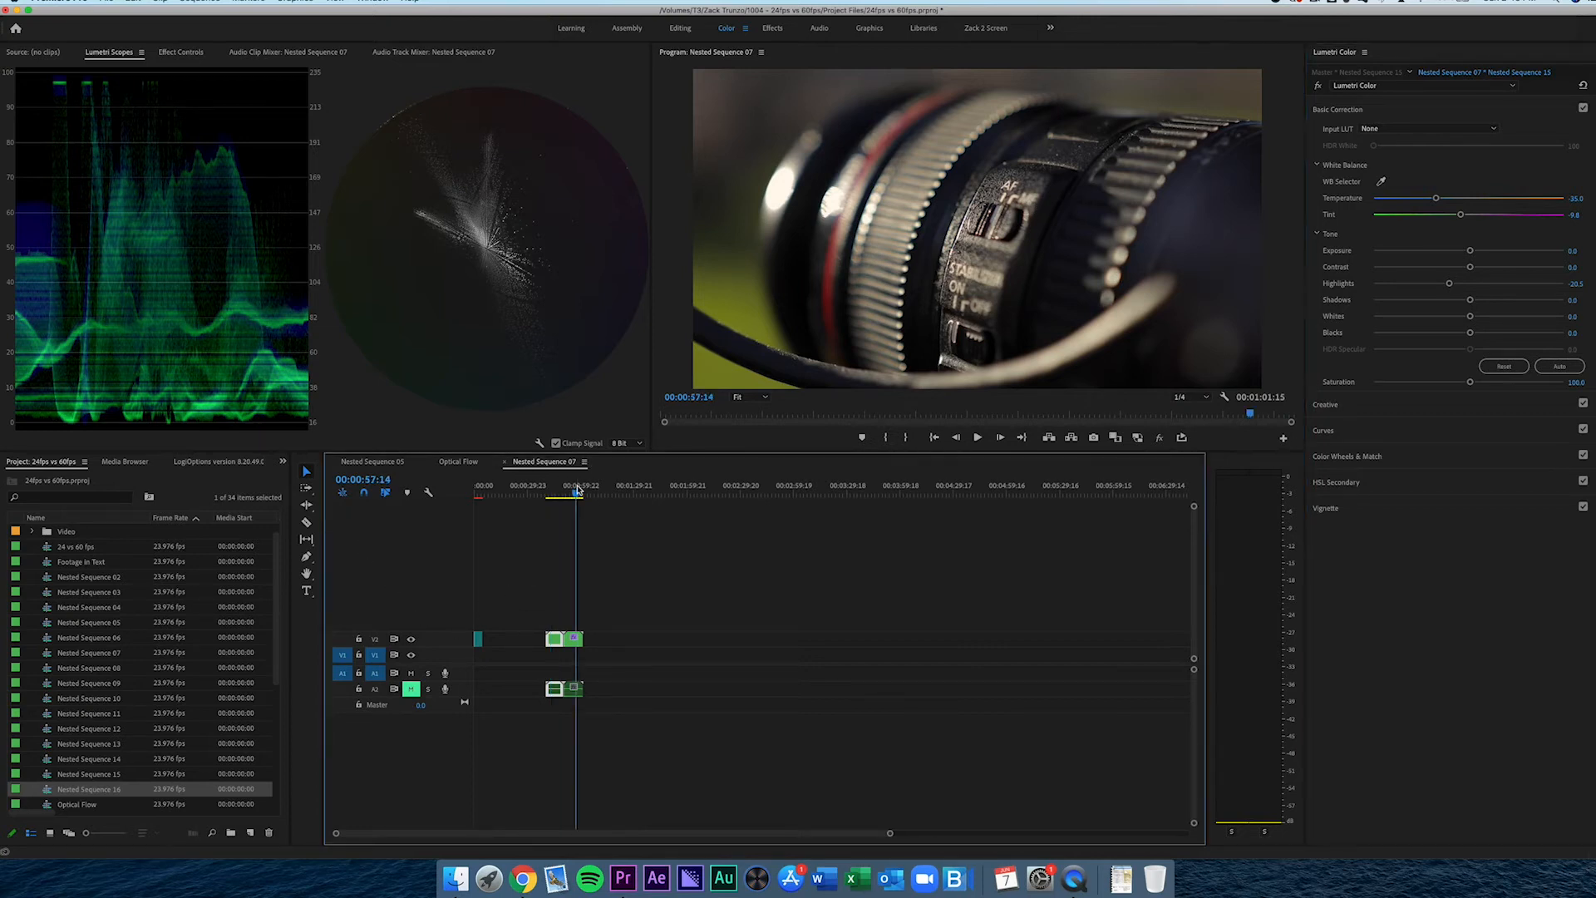
drag(577, 491, 572, 490)
click(572, 647)
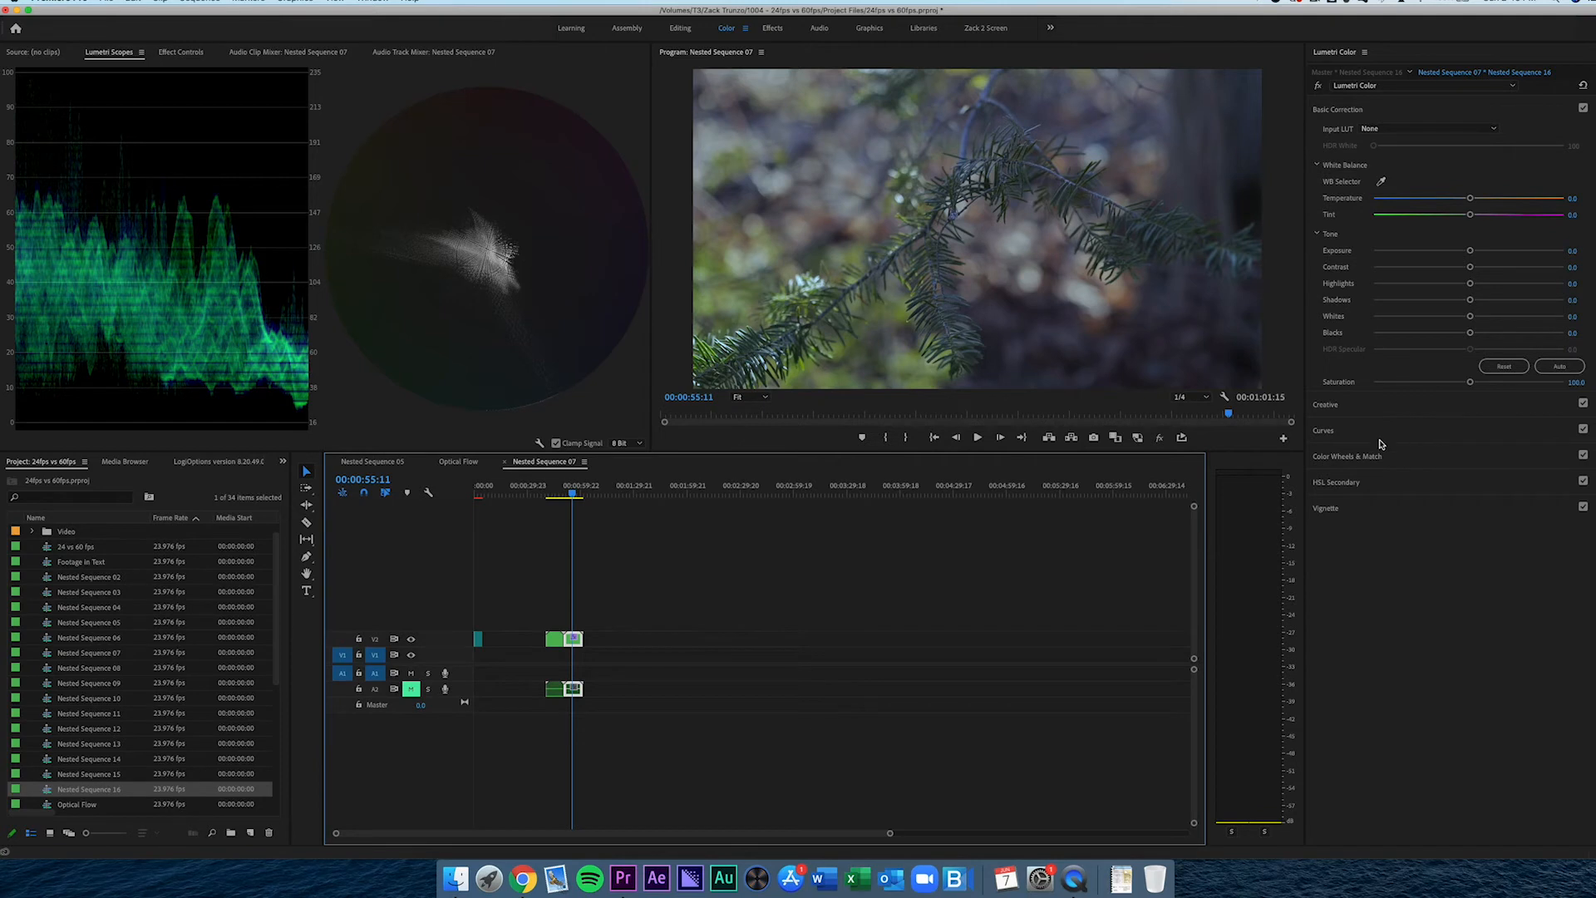
click(1381, 181)
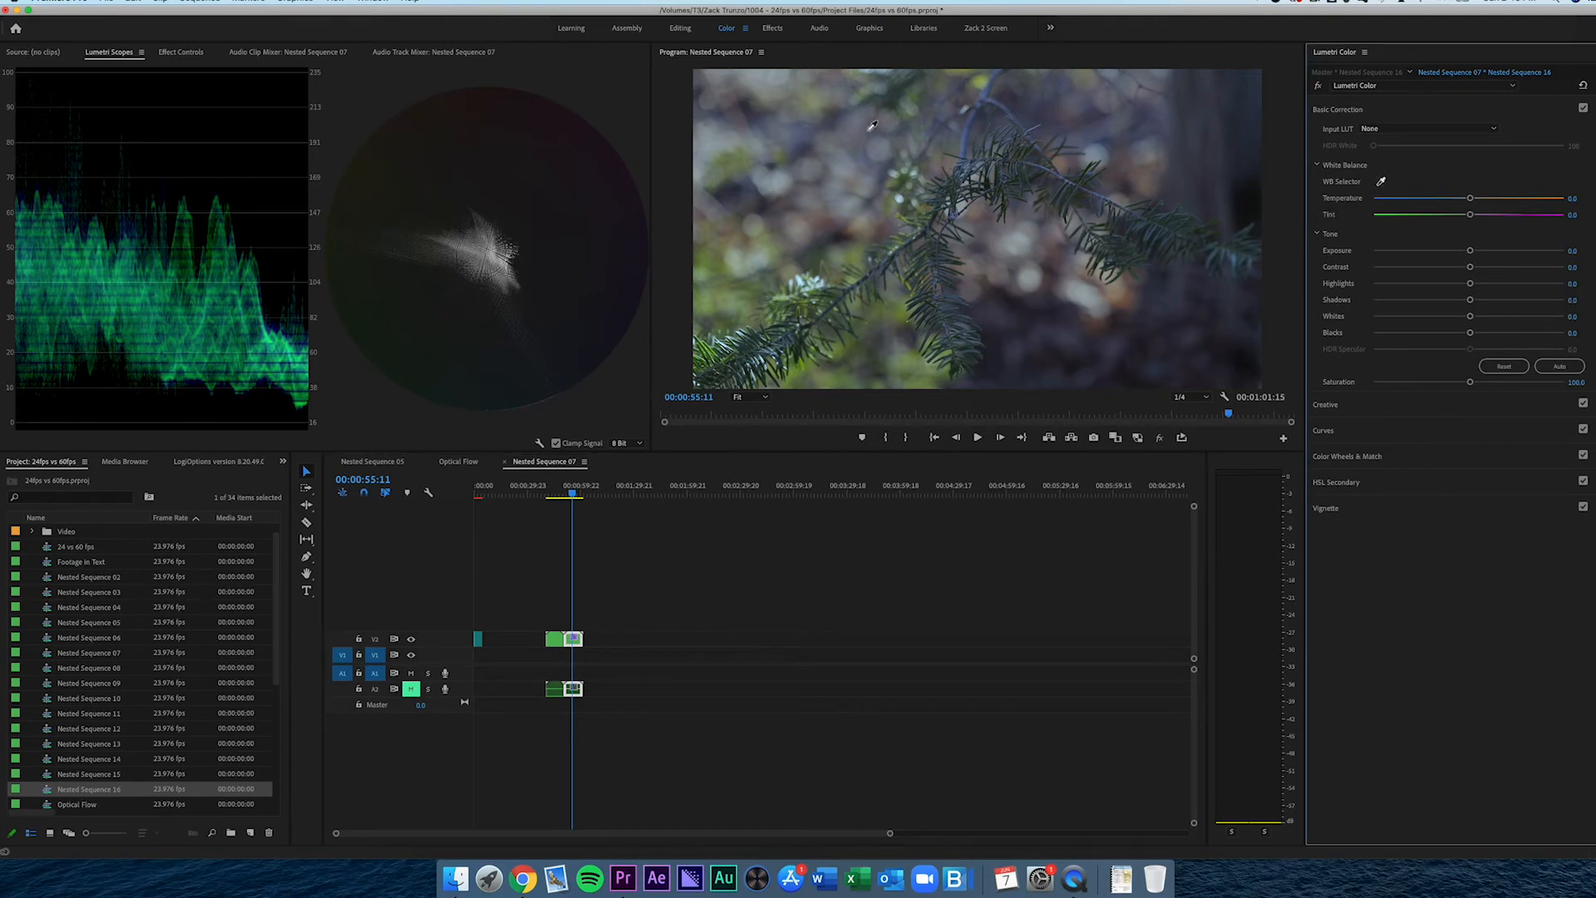
click(1087, 293)
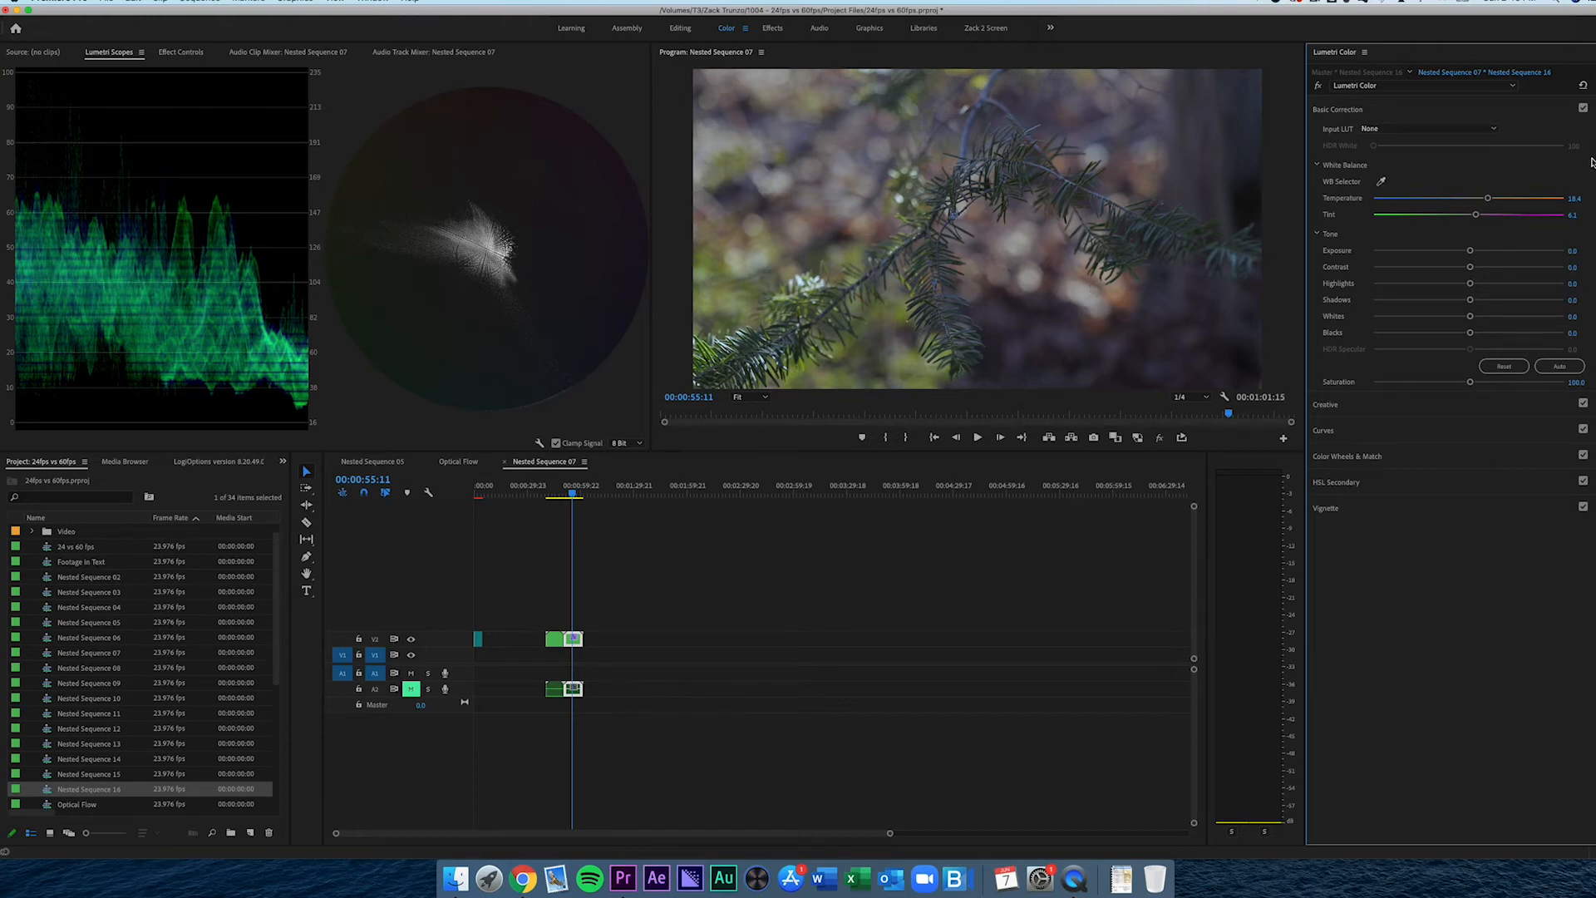
- Set the pine branch clip's Temperature to 40 and Tint to 4
click(1577, 198)
text(40)
key(Return)
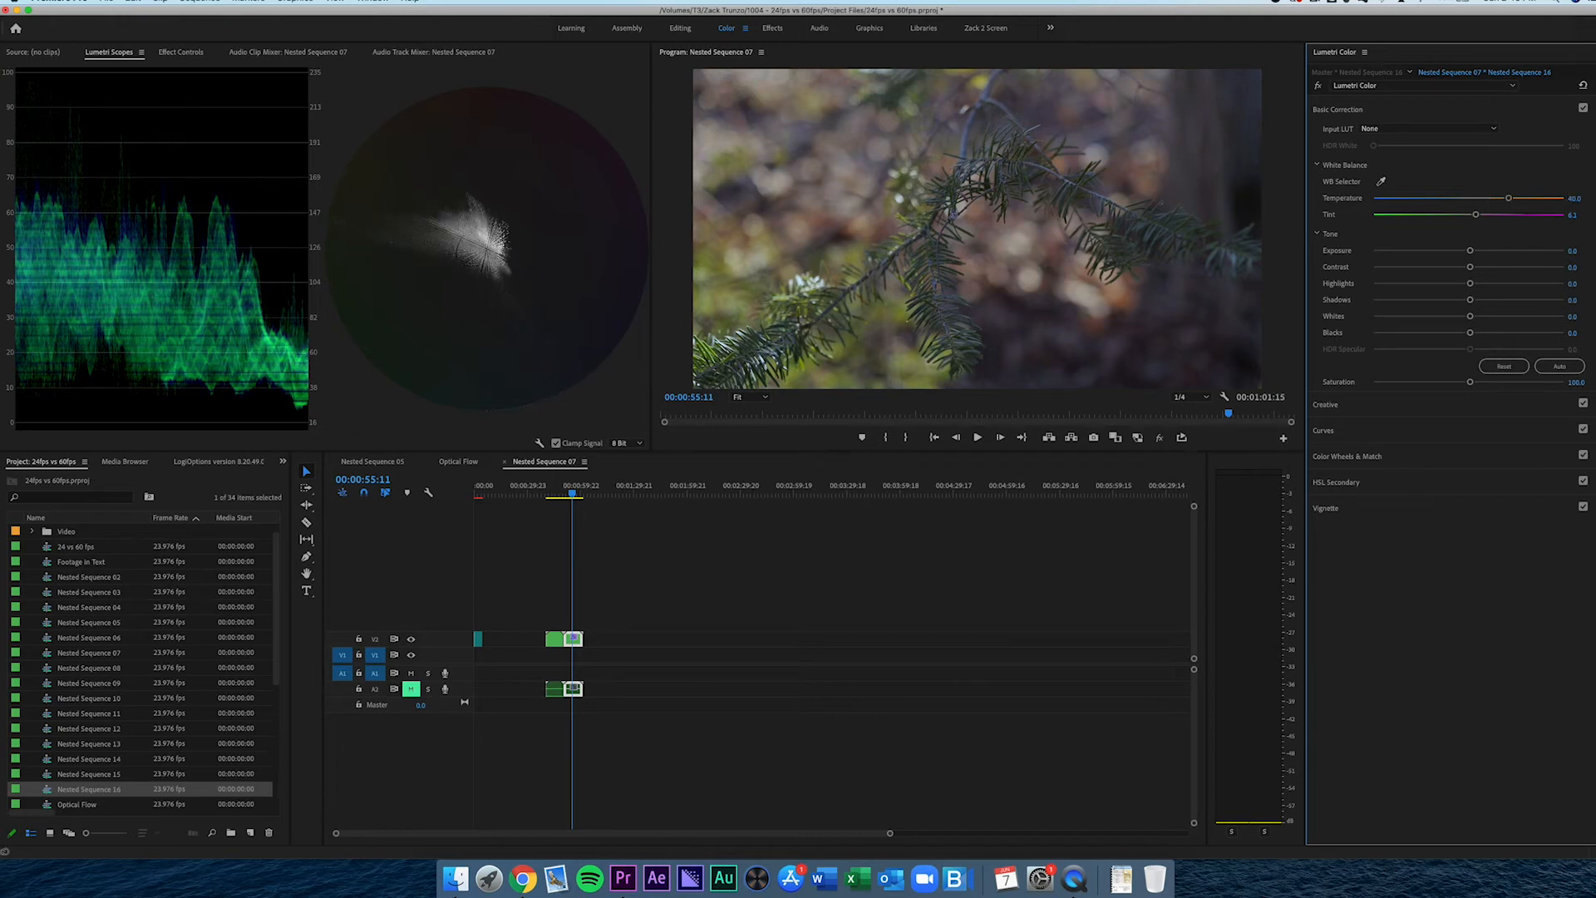
click(1582, 213)
text(4)
key(Return)
- Set the pine branch clip's Contrast to 15 and raise it further to 25
click(1573, 268)
text(15)
key(Return)
click(1574, 267)
text(25)
key(Return)
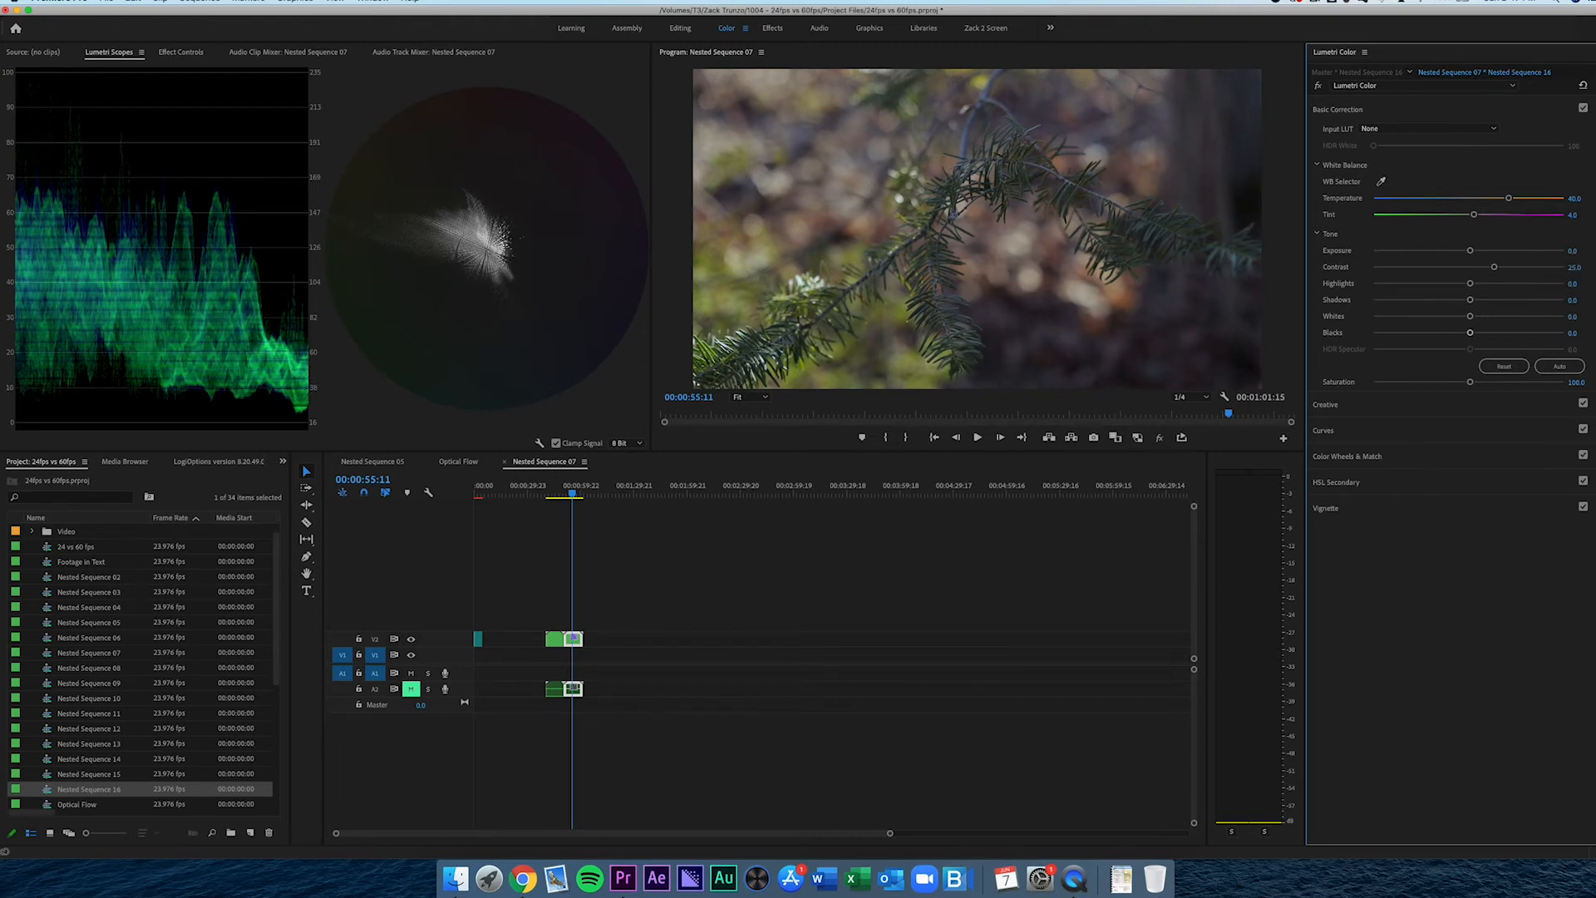
- Warm the pine branch clip by raising its Temperature to 45 and further to 50
click(1577, 198)
text(45)
key(Return)
click(1574, 197)
text(50)
key(Return)
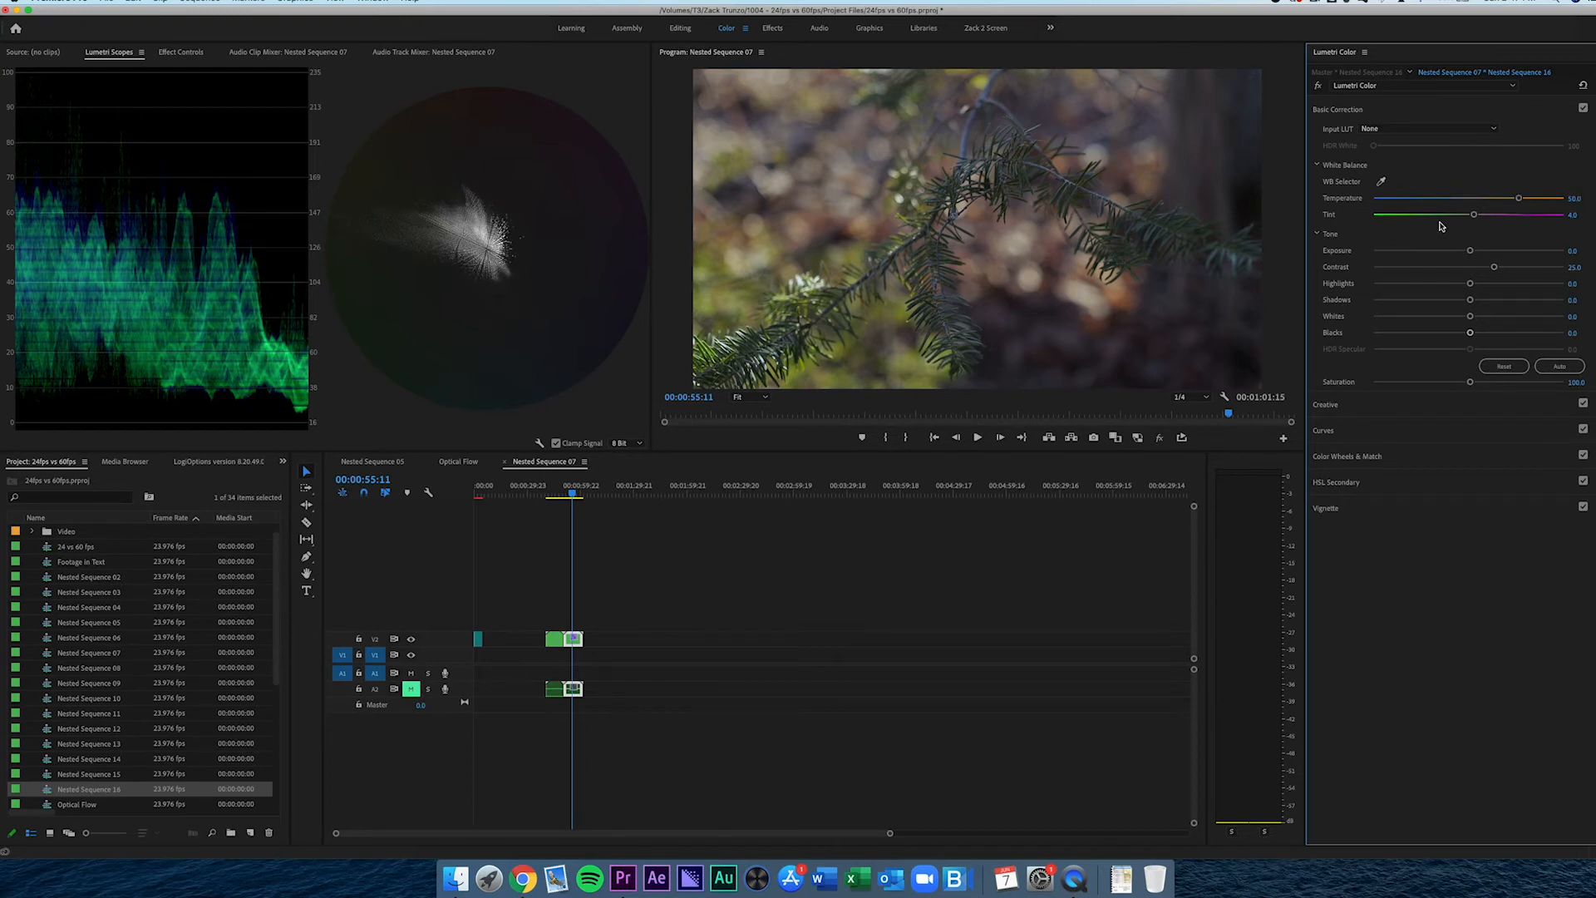
- Raise the pine branch clip's Tint to about 8 and set its Saturation to 115
click(1477, 215)
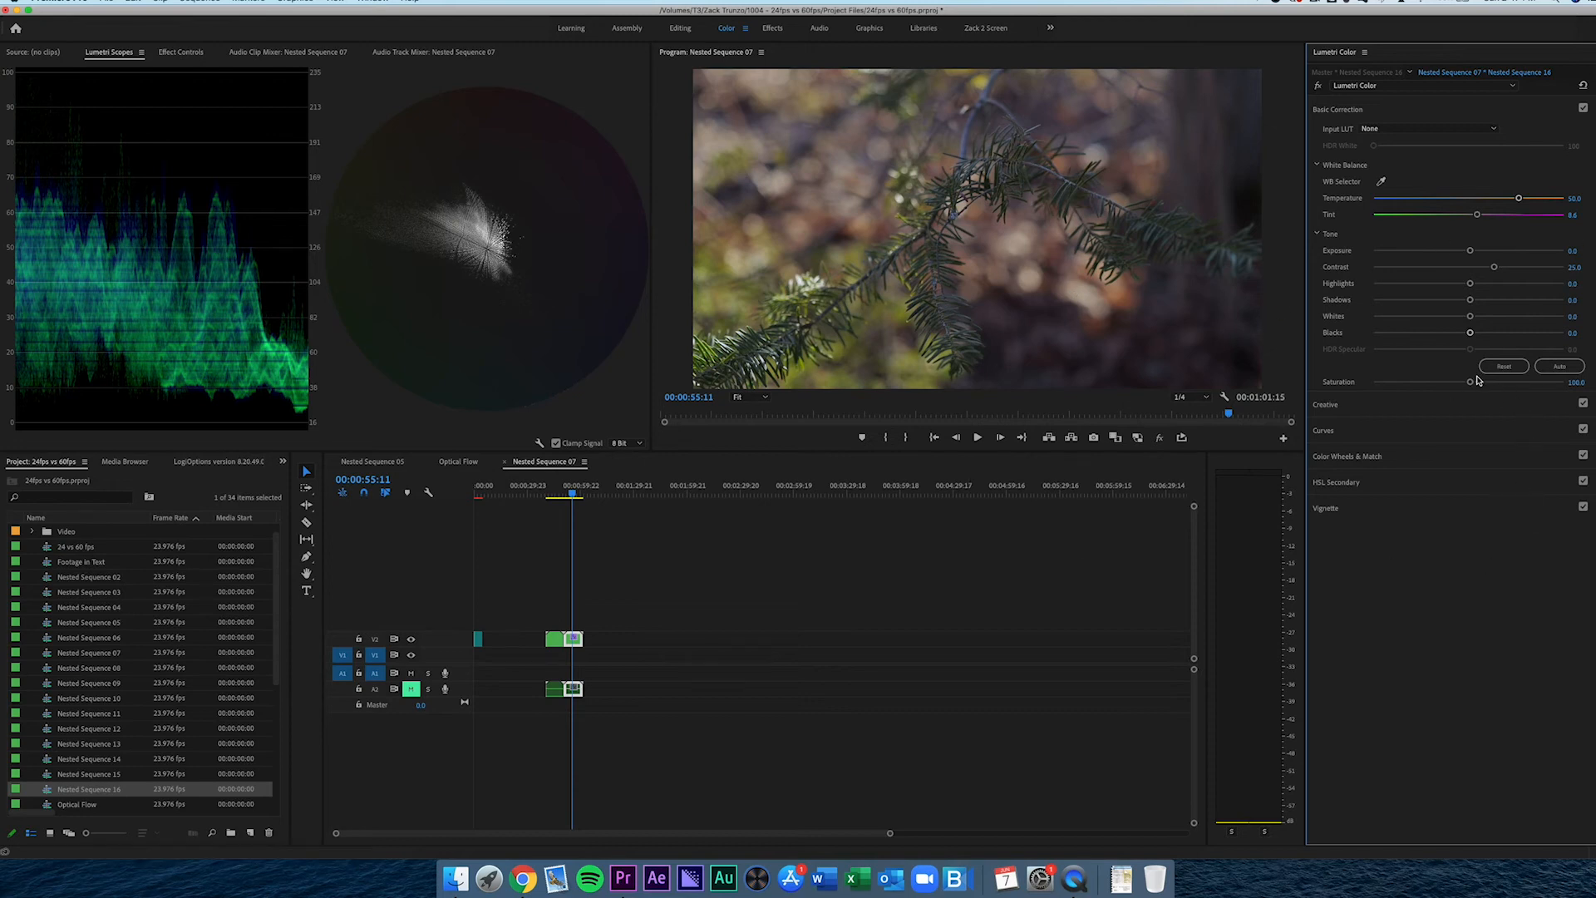
drag(1470, 383, 1482, 384)
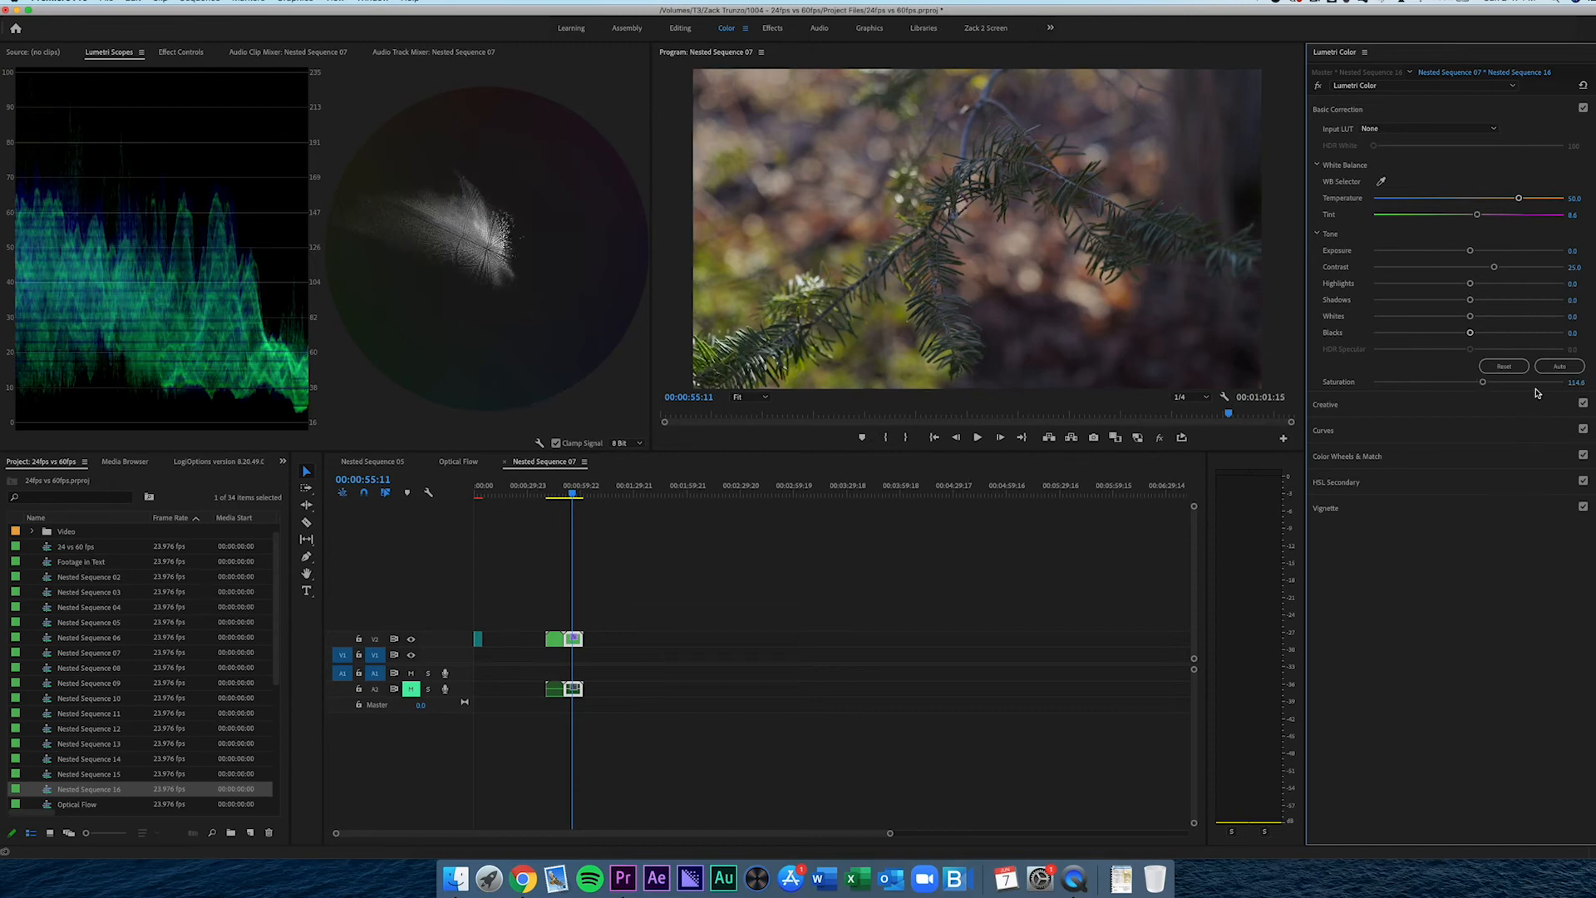
click(1580, 382)
text(115)
key(Return)
- Compare the pine branch clip with and without its Basic Correction, and deselect the clip
click(1584, 109)
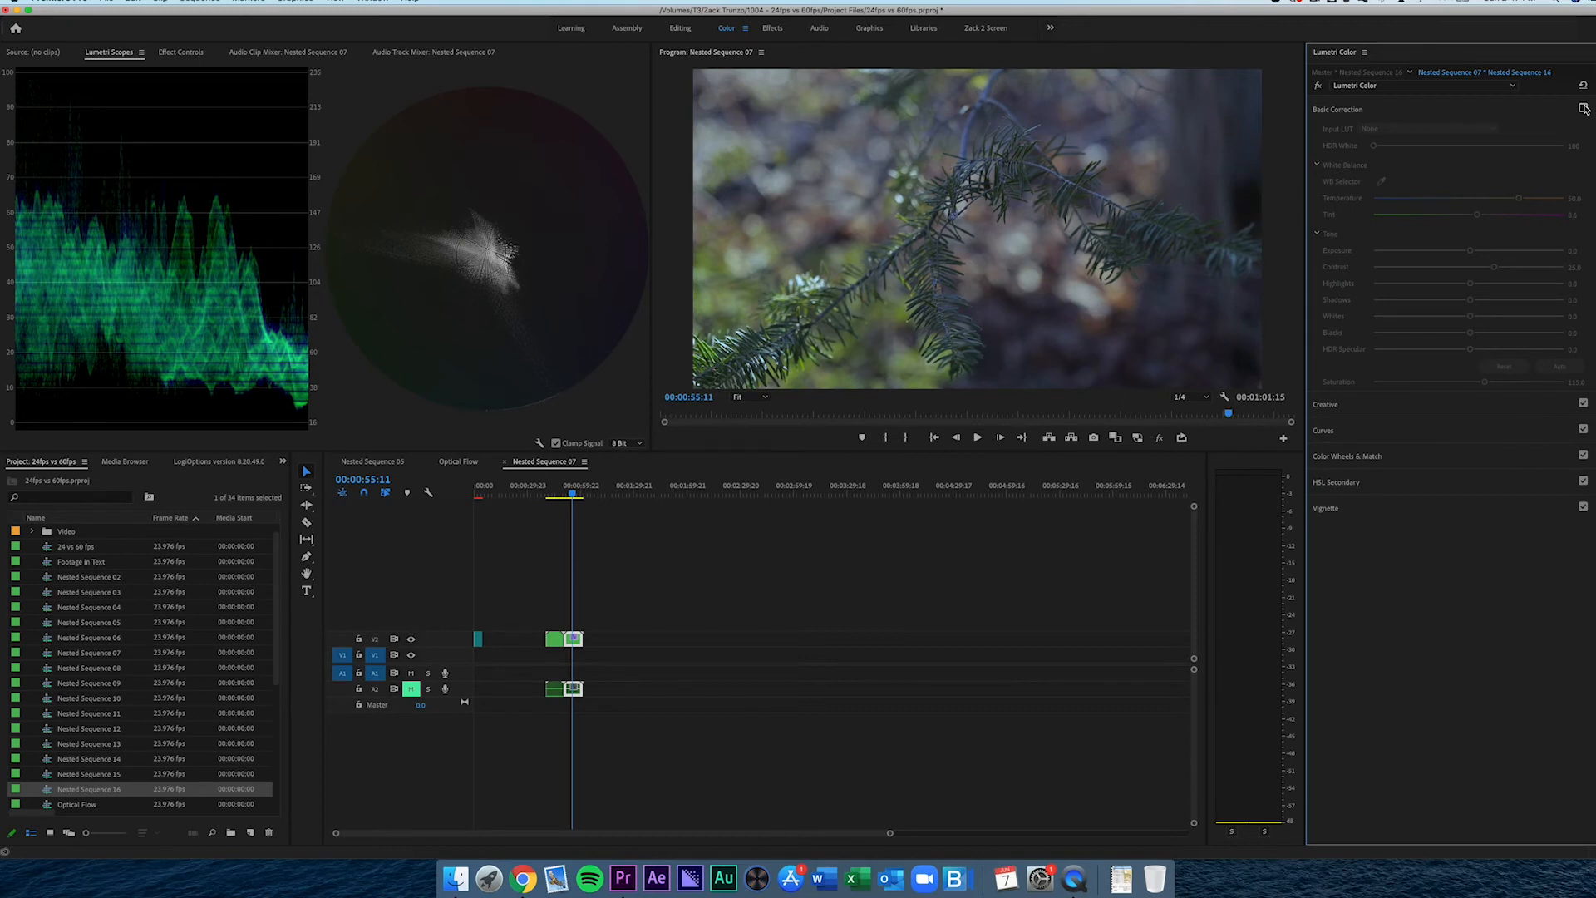
click(1584, 108)
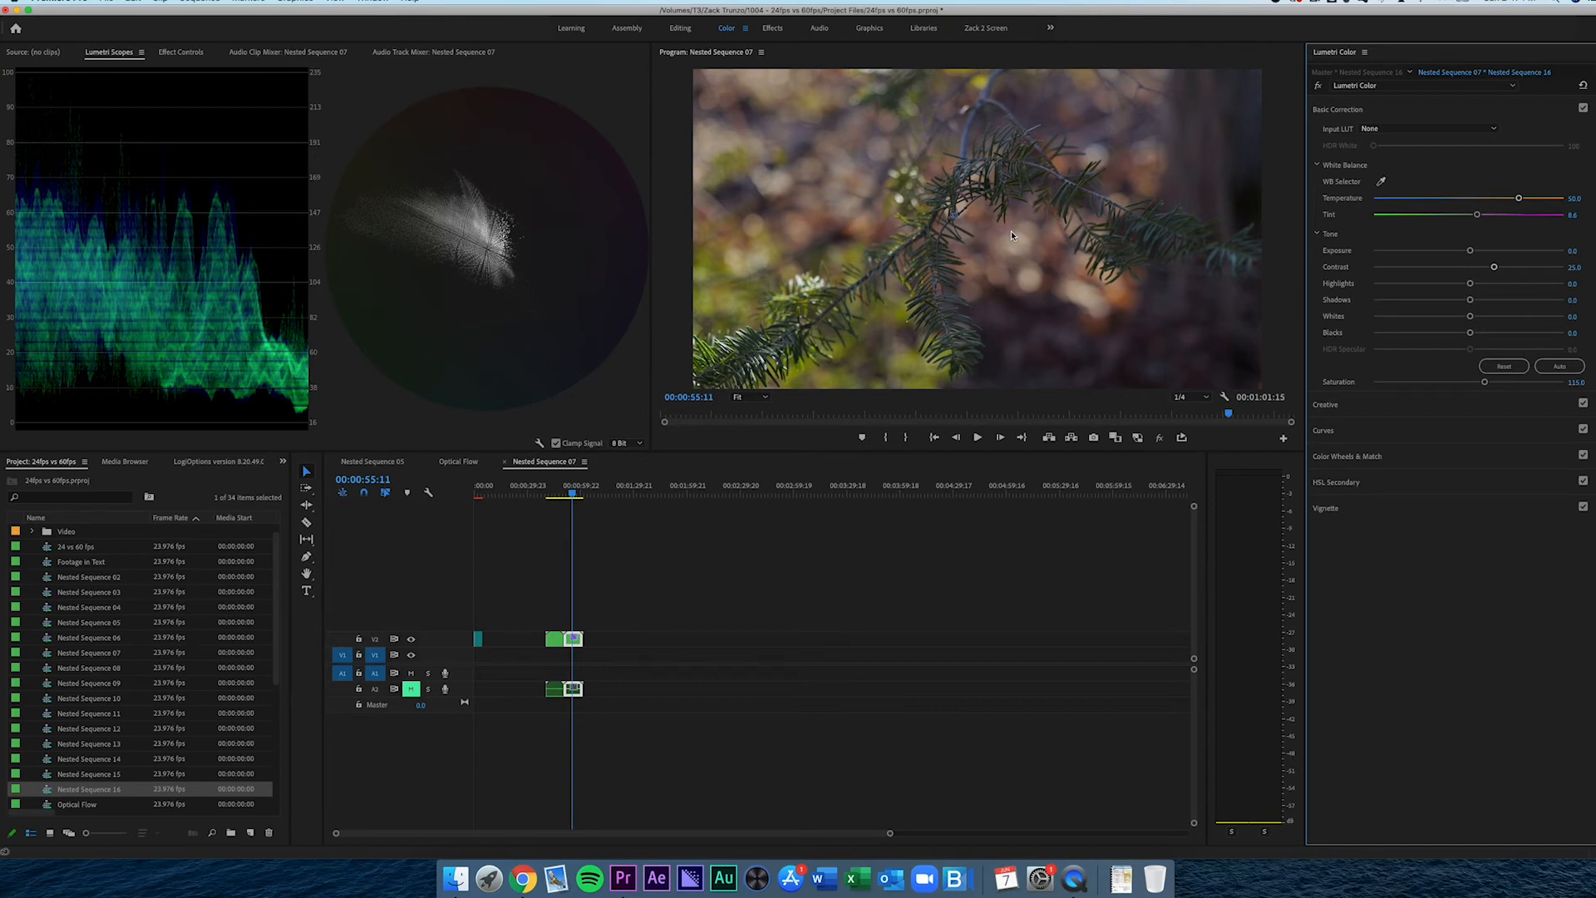
click(579, 589)
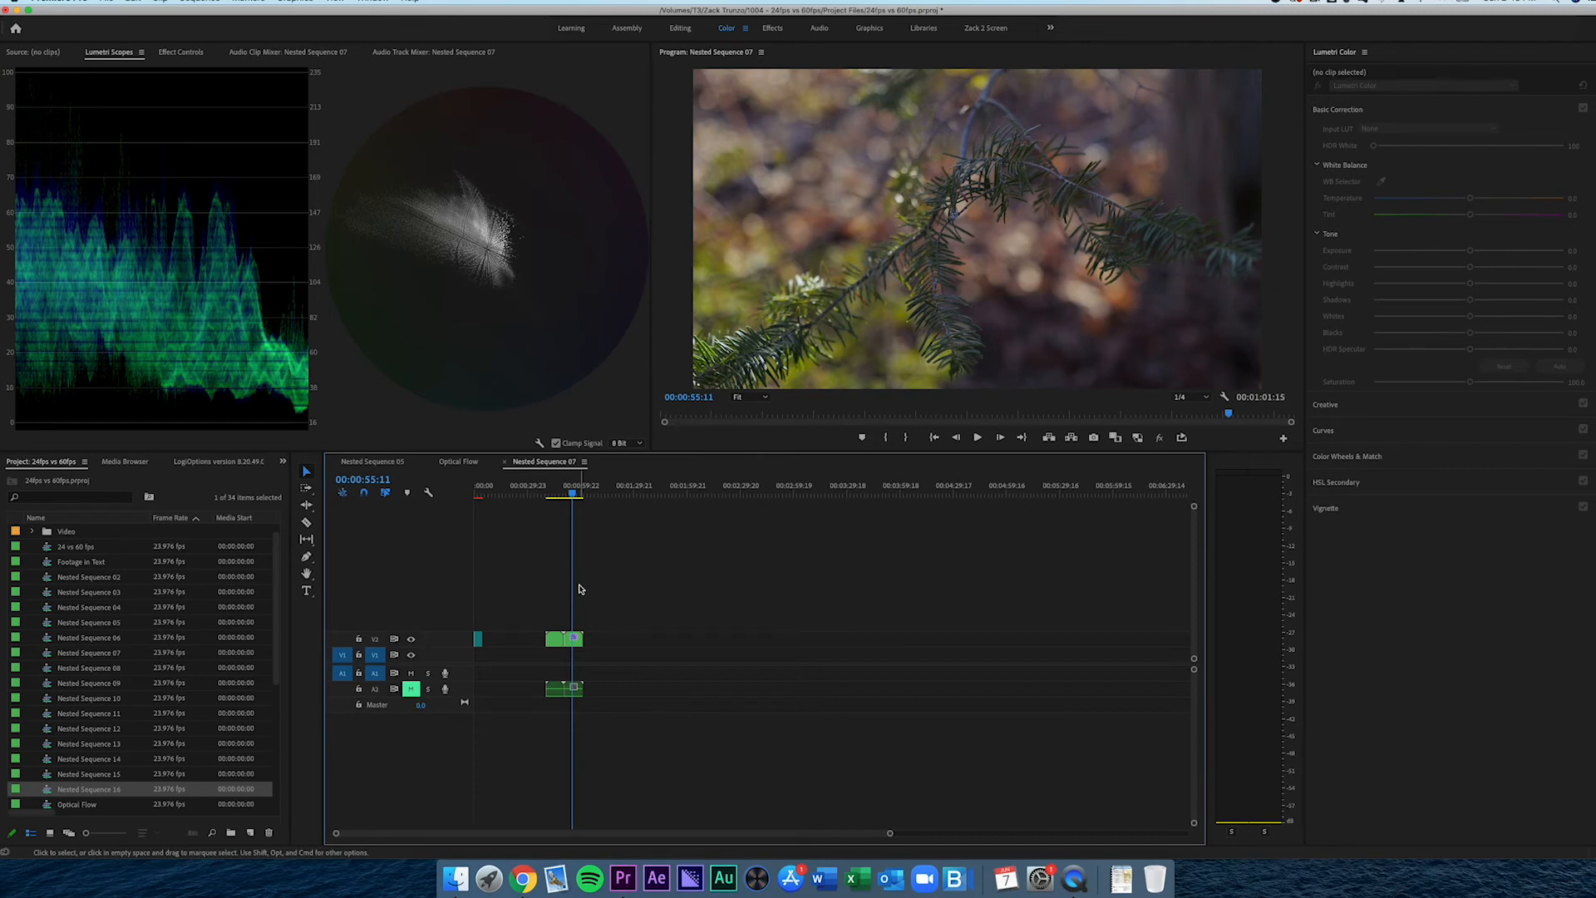
click(1360, 461)
click(624, 653)
- Turn off Basic Correction for the pine branch clip and open its Color Wheels & Match settings
click(576, 639)
click(1430, 111)
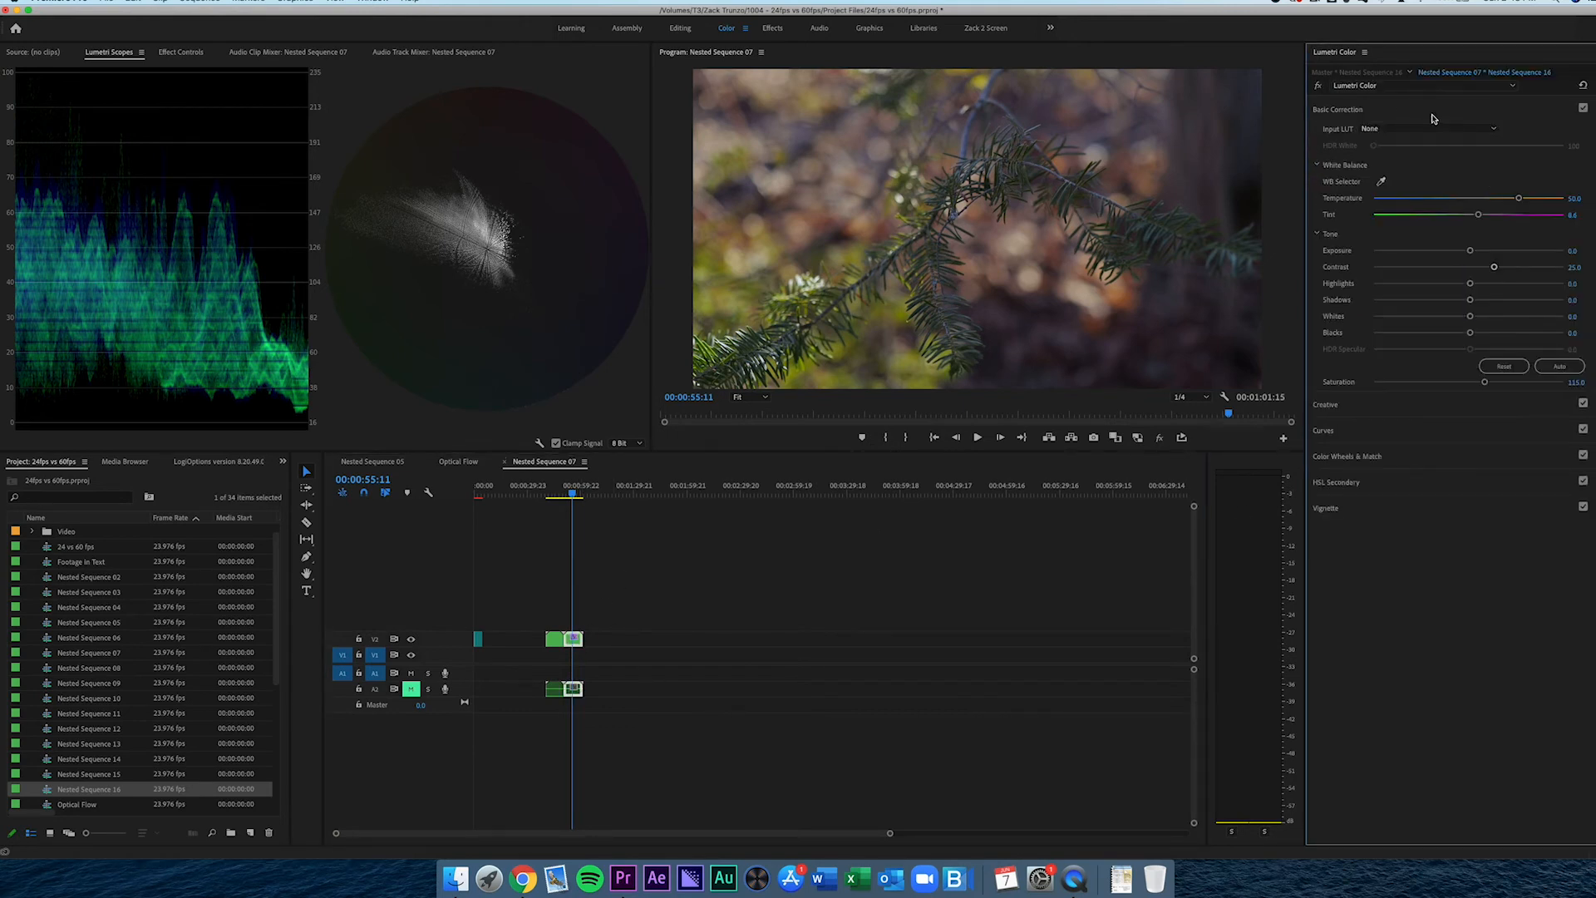
click(1575, 200)
click(1584, 108)
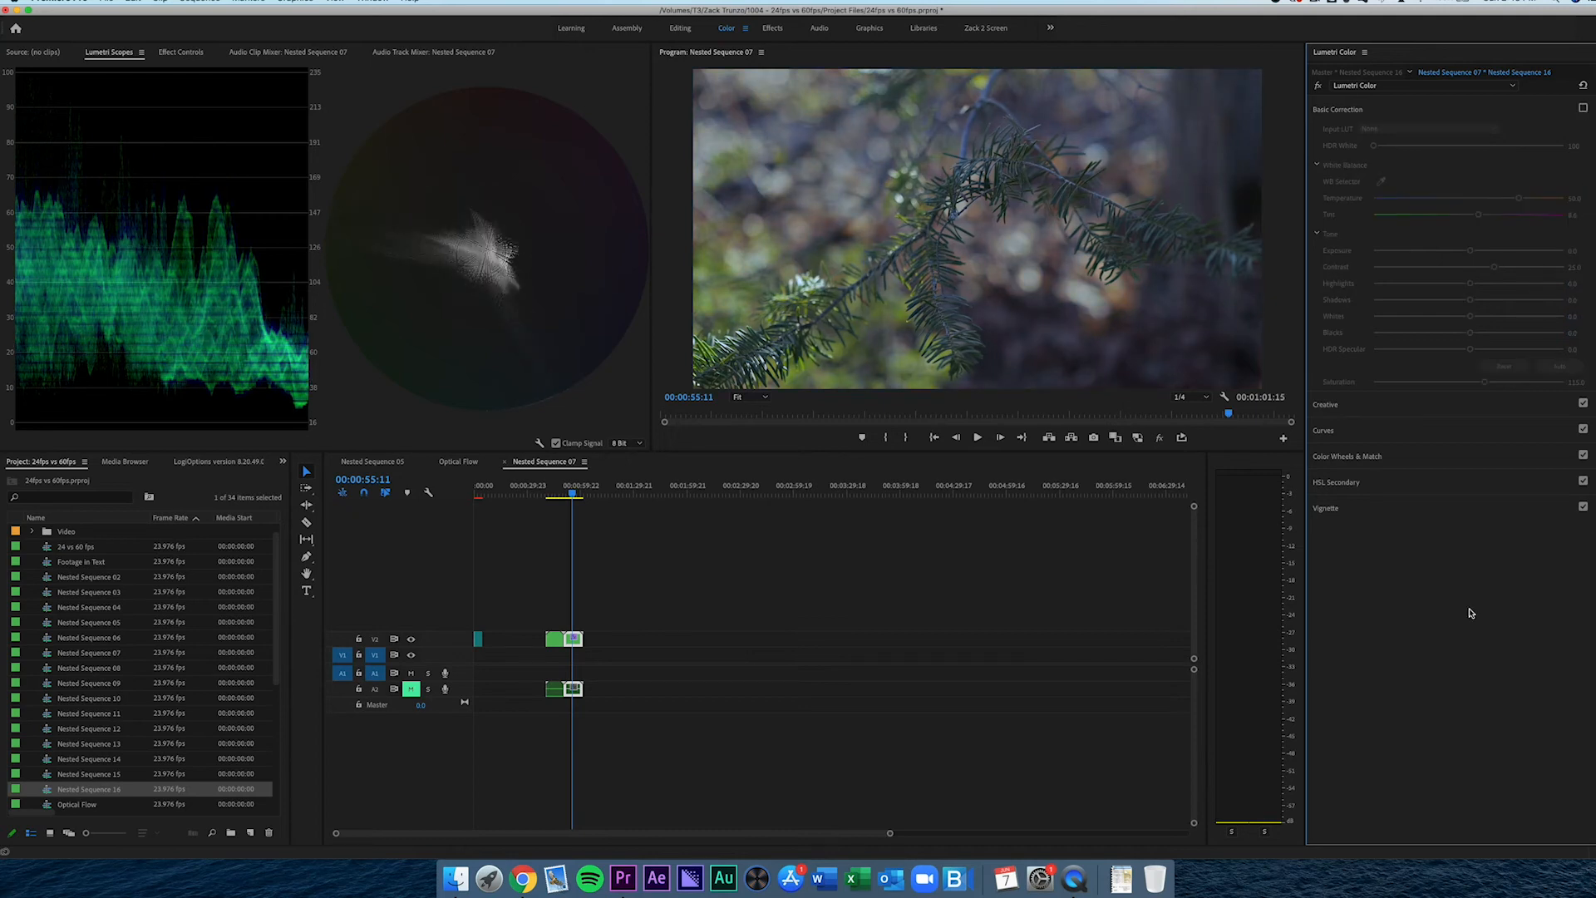
click(1364, 483)
click(1351, 188)
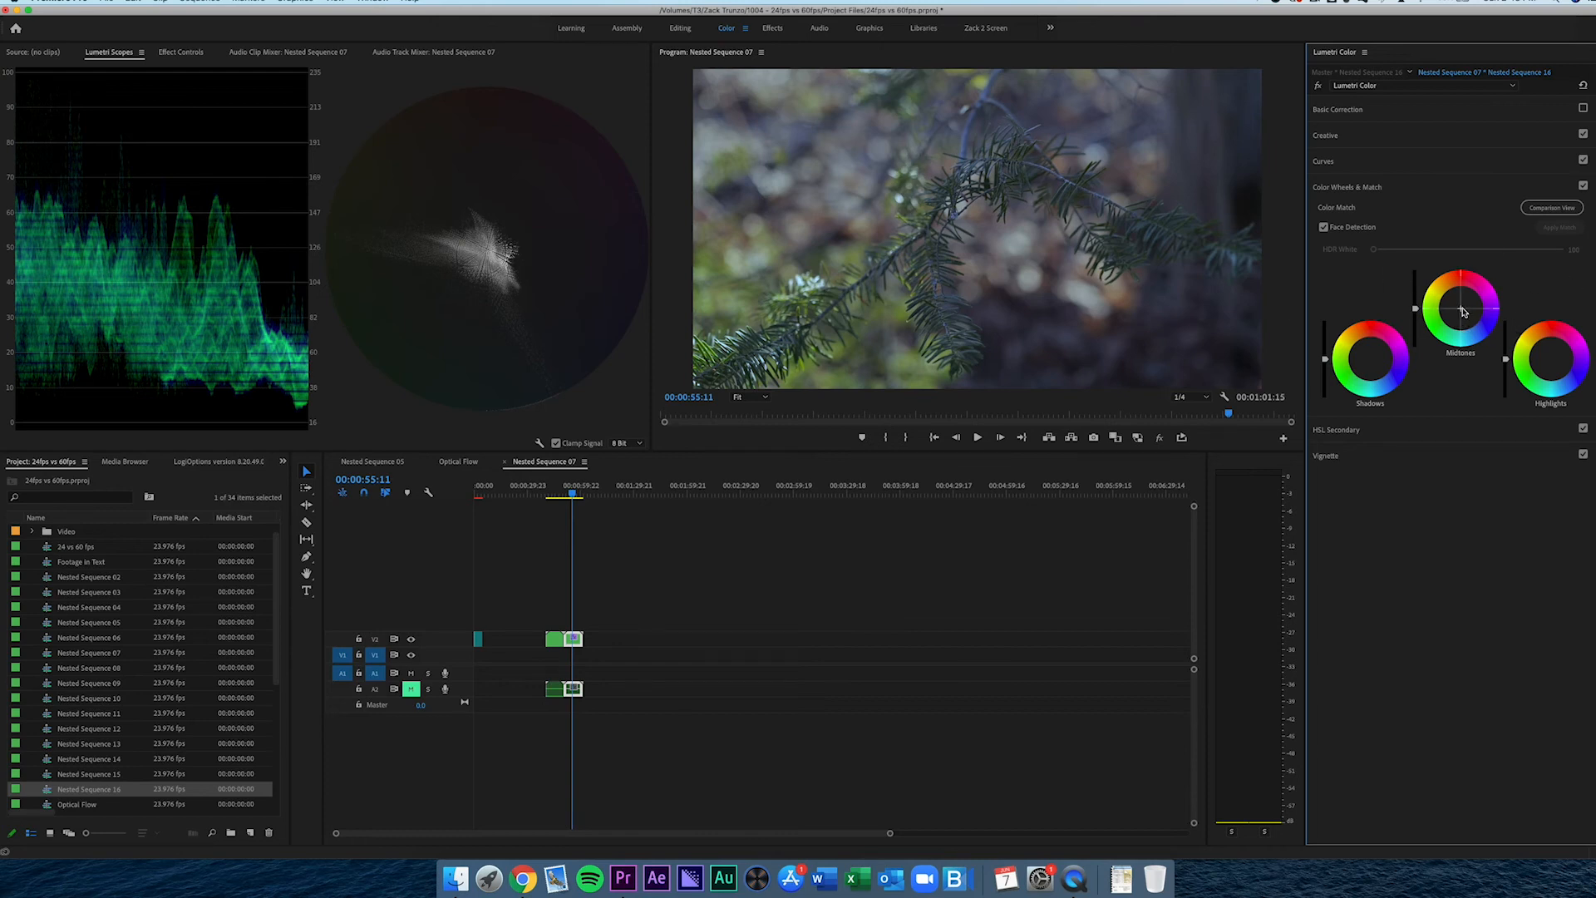
- Warm the pine branch clip by shifting the Midtones color wheel toward orange-yellow and the Highlights wheel slightly toward red
drag(1463, 314, 1457, 301)
drag(1554, 362, 1551, 353)
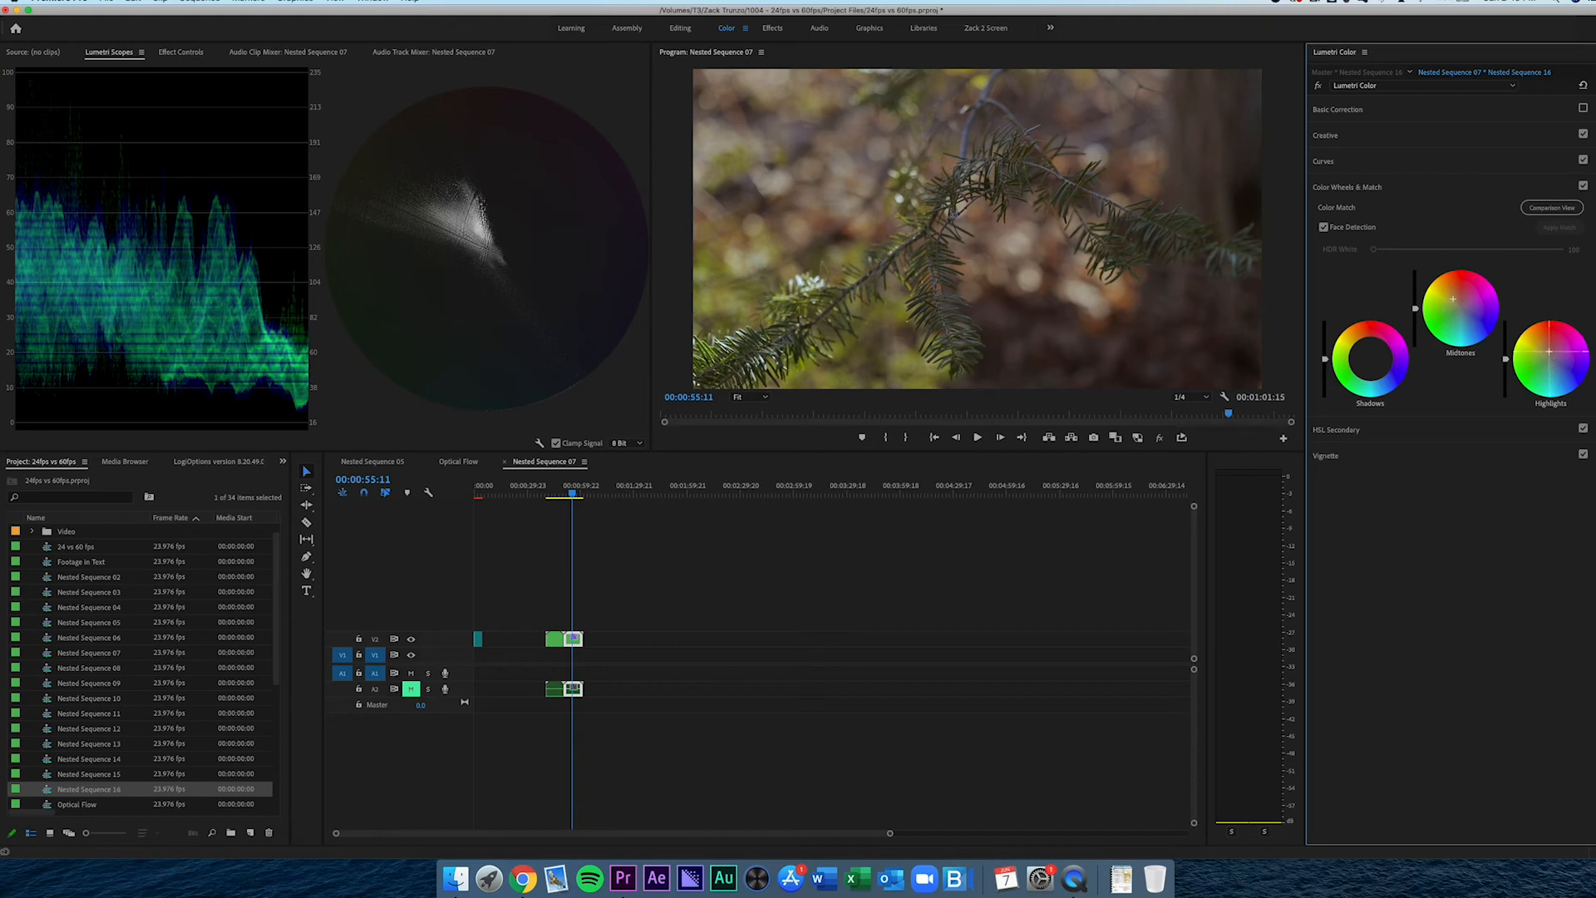
drag(1548, 350, 1552, 342)
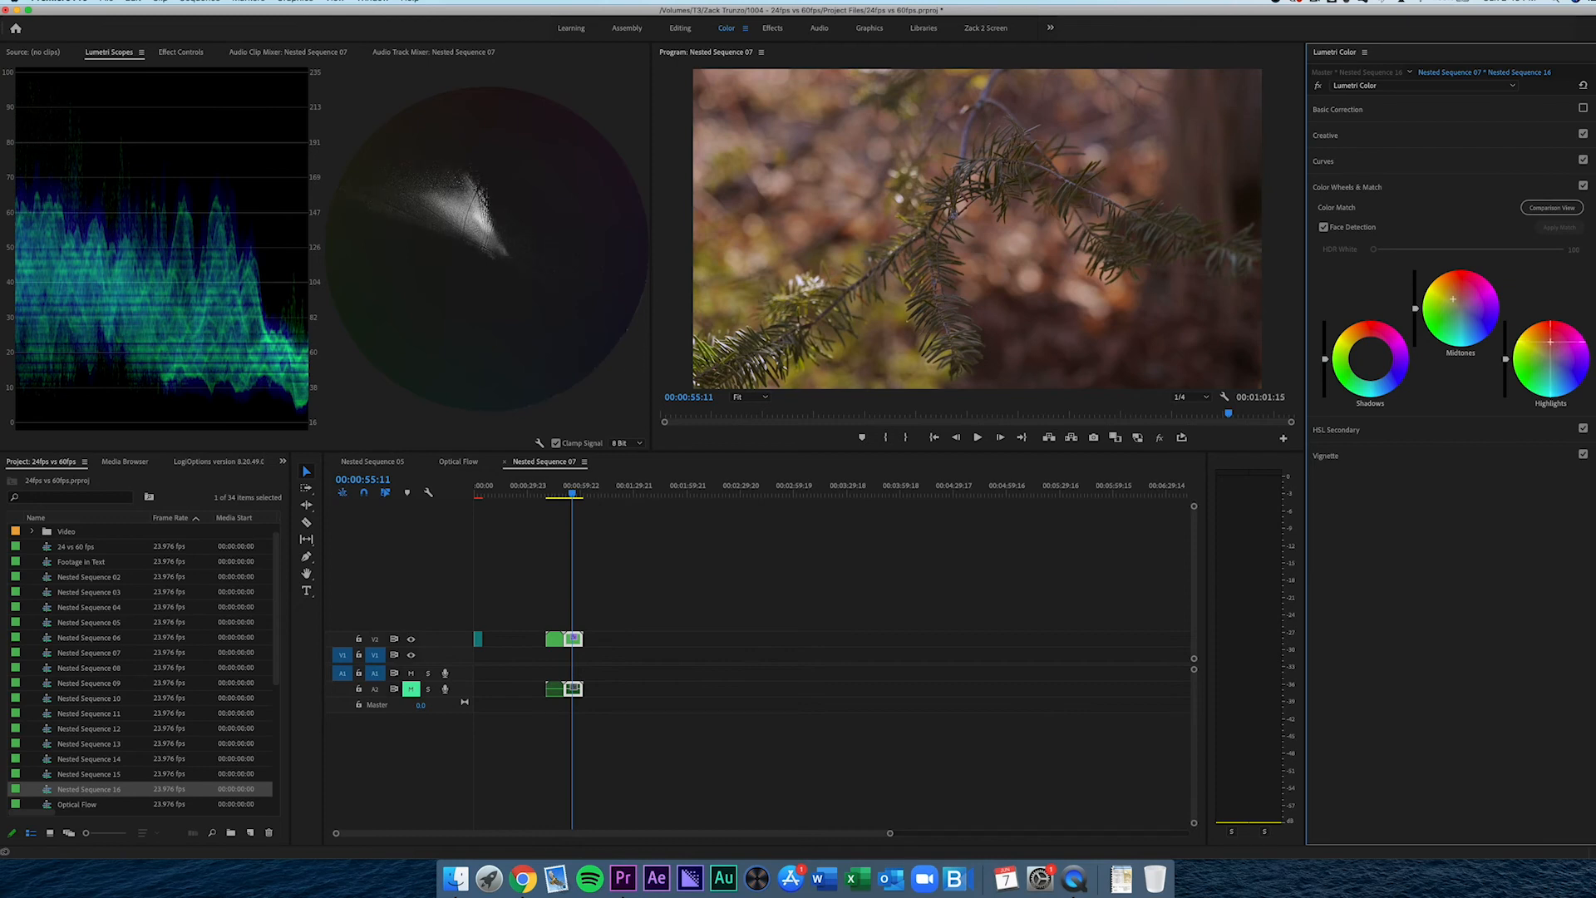
drag(1551, 341, 1551, 344)
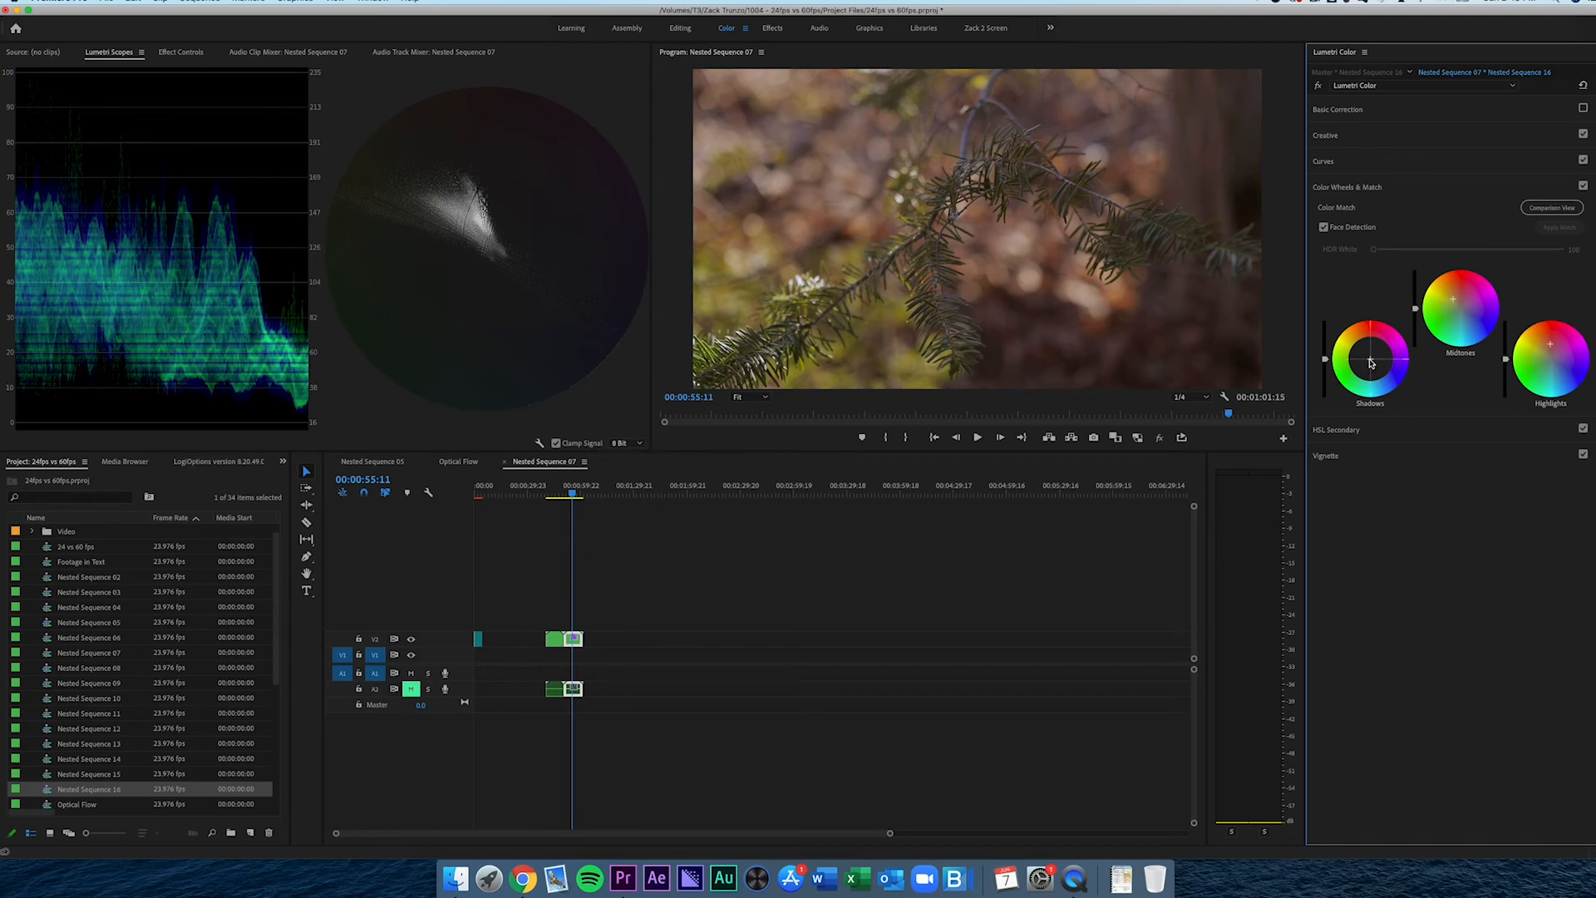
- Slightly darken the pine branch clip's Shadows, fine-tune the Highlights level and slightly brighten the Midtones
drag(1370, 359, 1374, 364)
drag(1328, 361, 1325, 364)
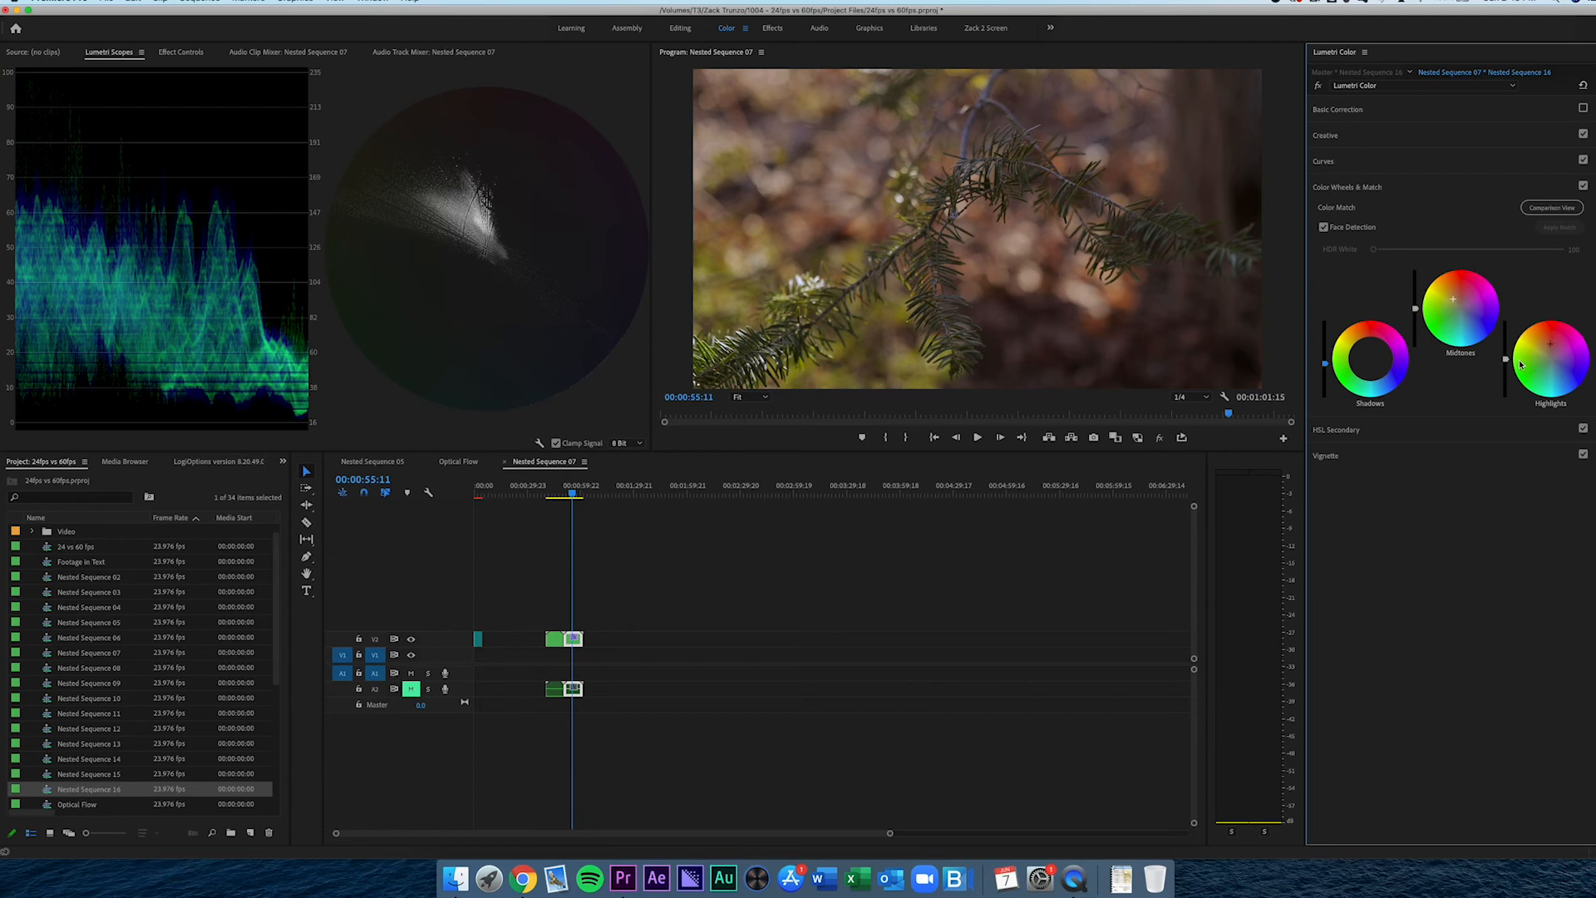
drag(1506, 360, 1506, 359)
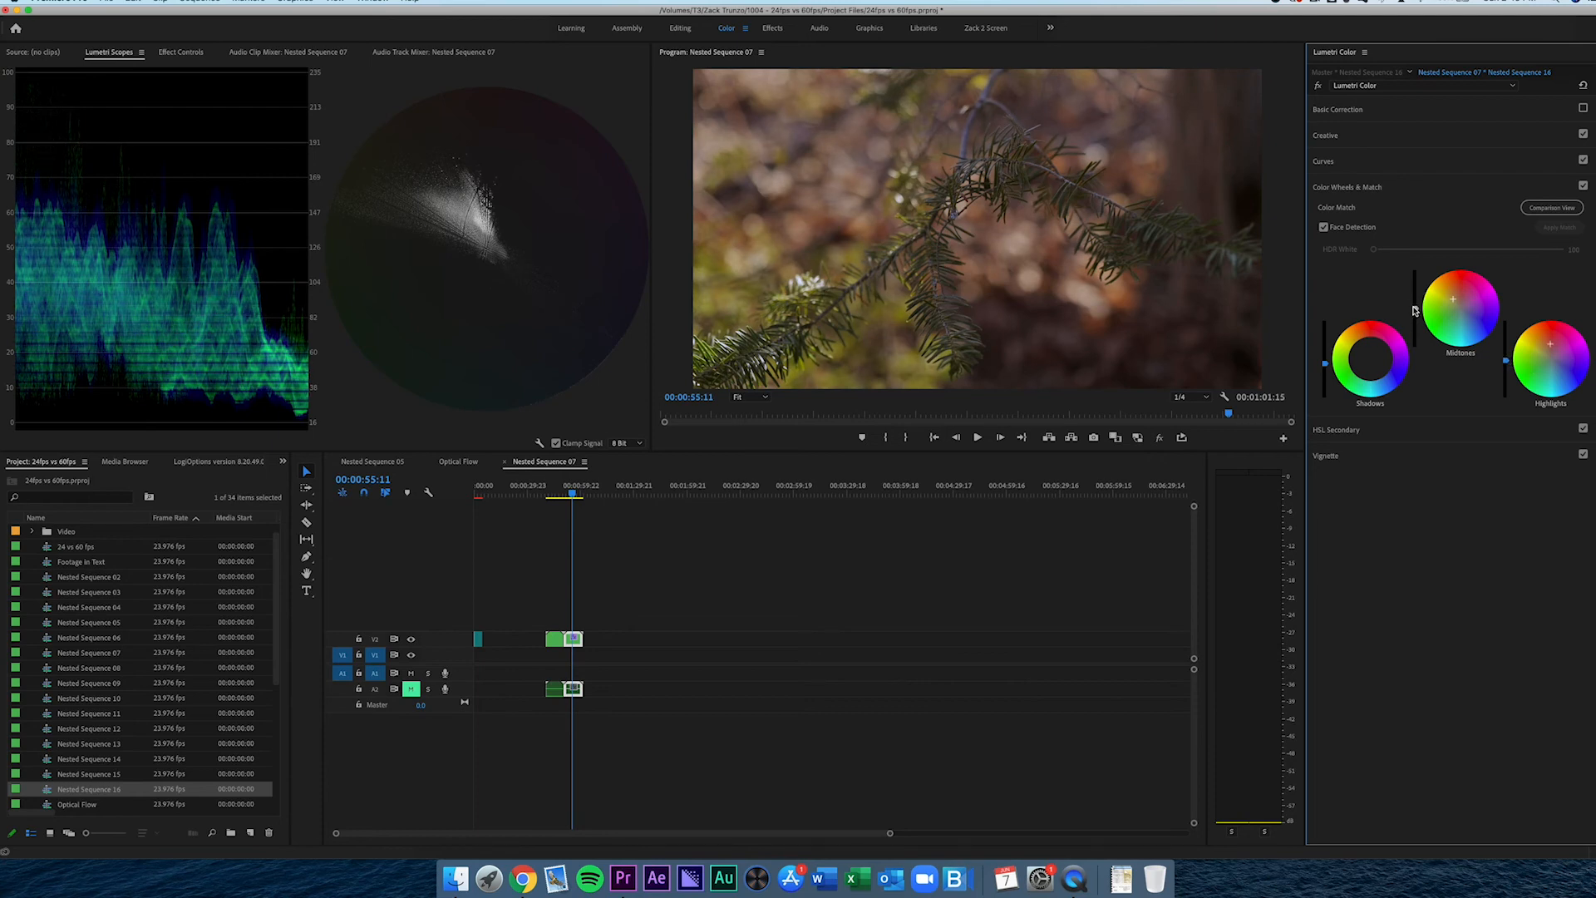
drag(1416, 308, 1416, 304)
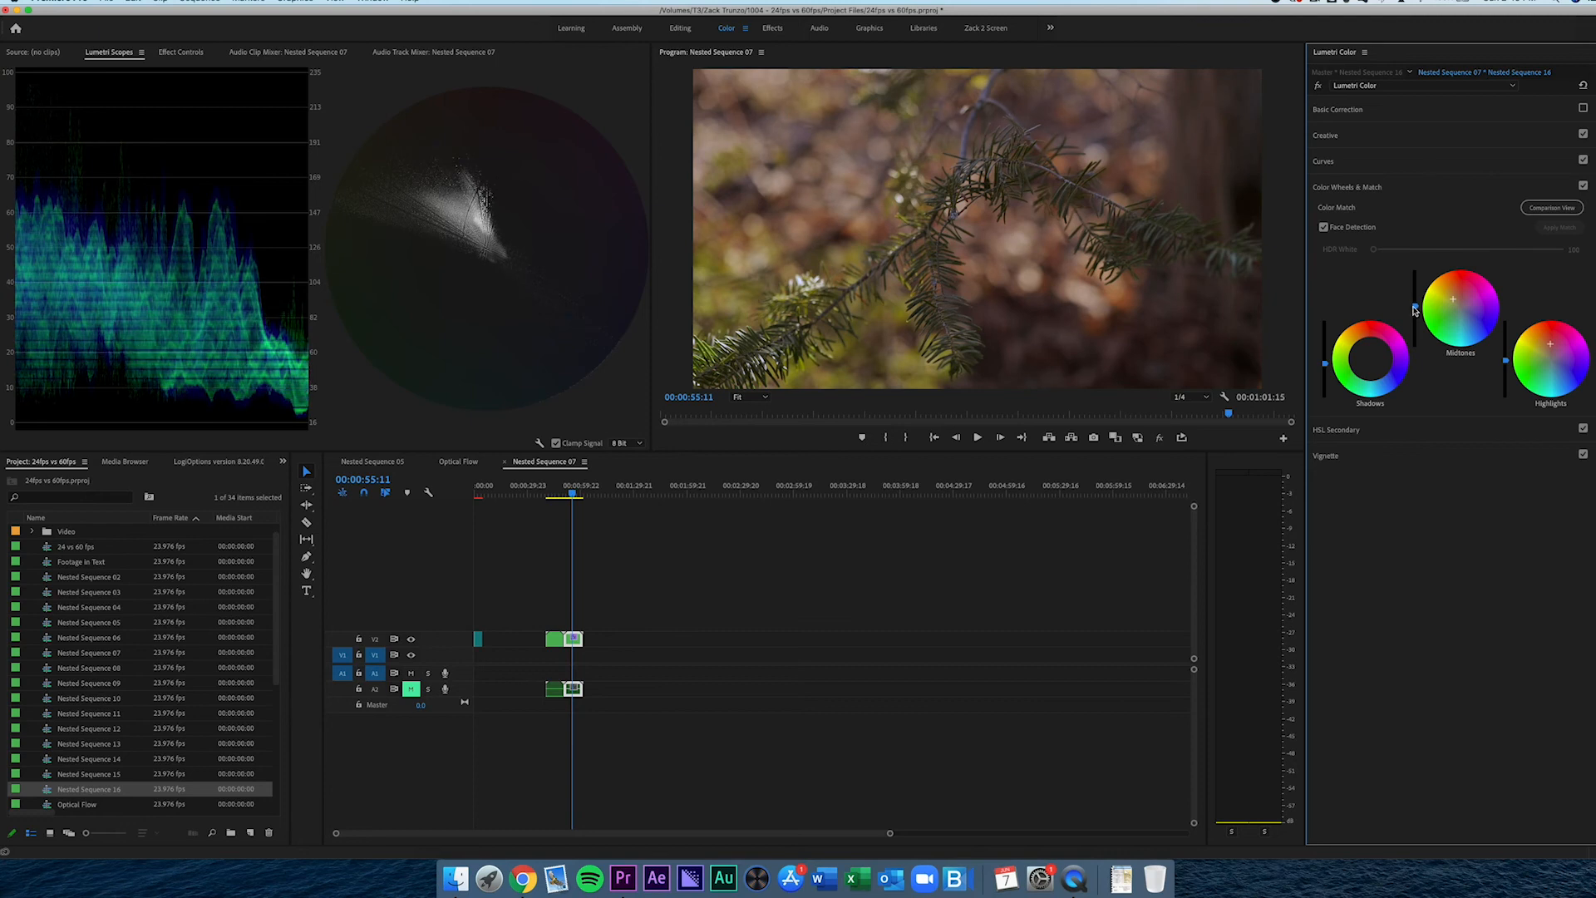
- Compare the image with and without the color wheel grade, and turn off Color Wheels & Match
click(1583, 187)
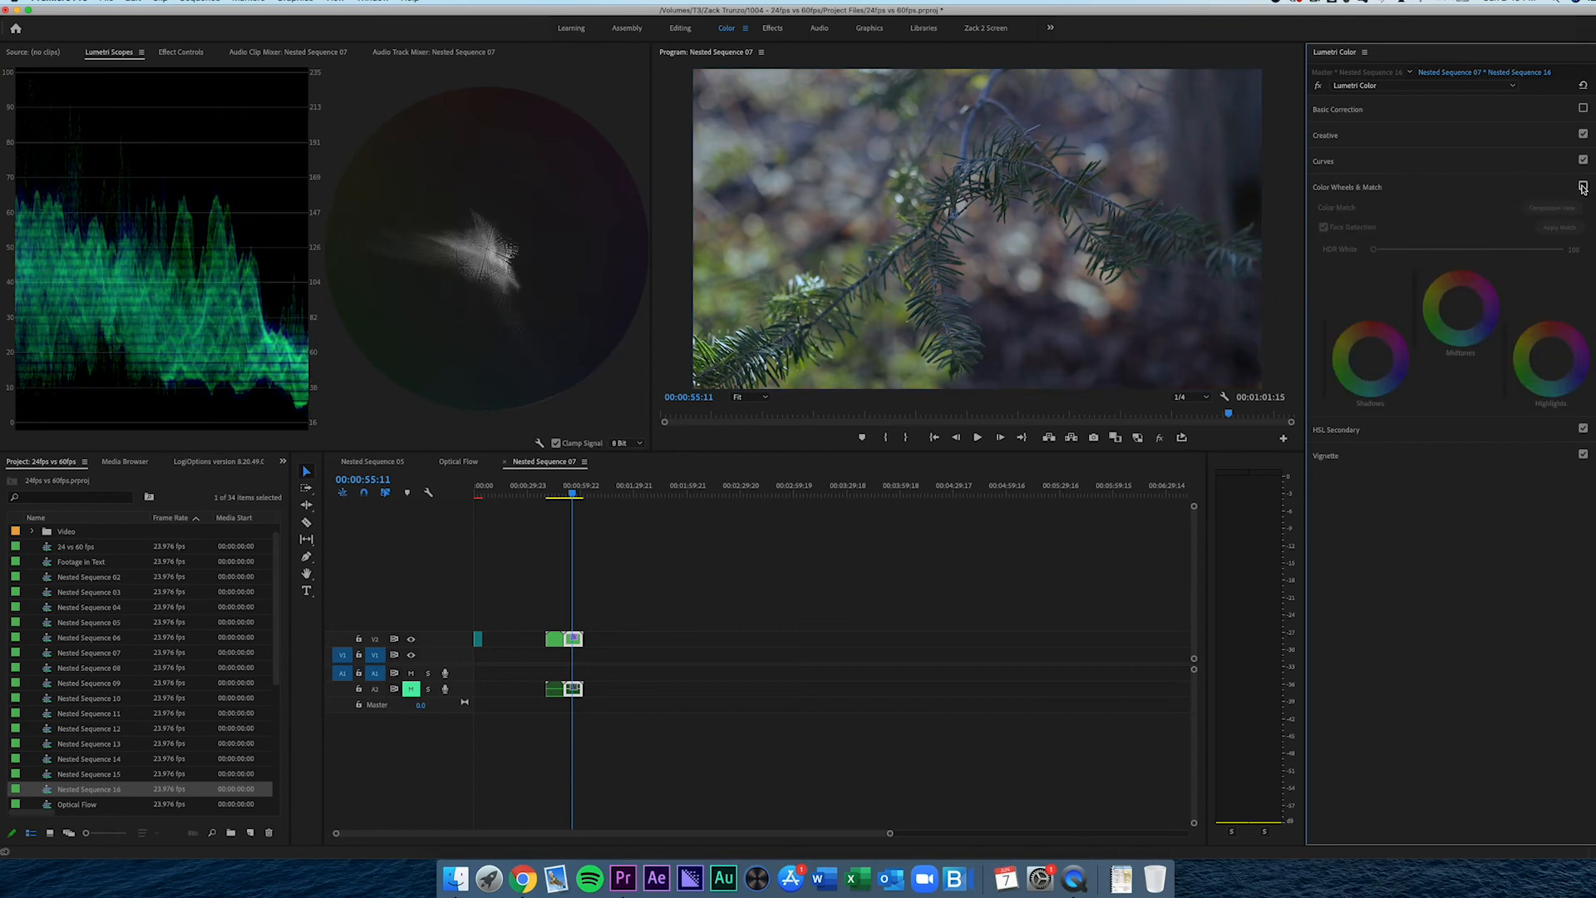
click(1583, 186)
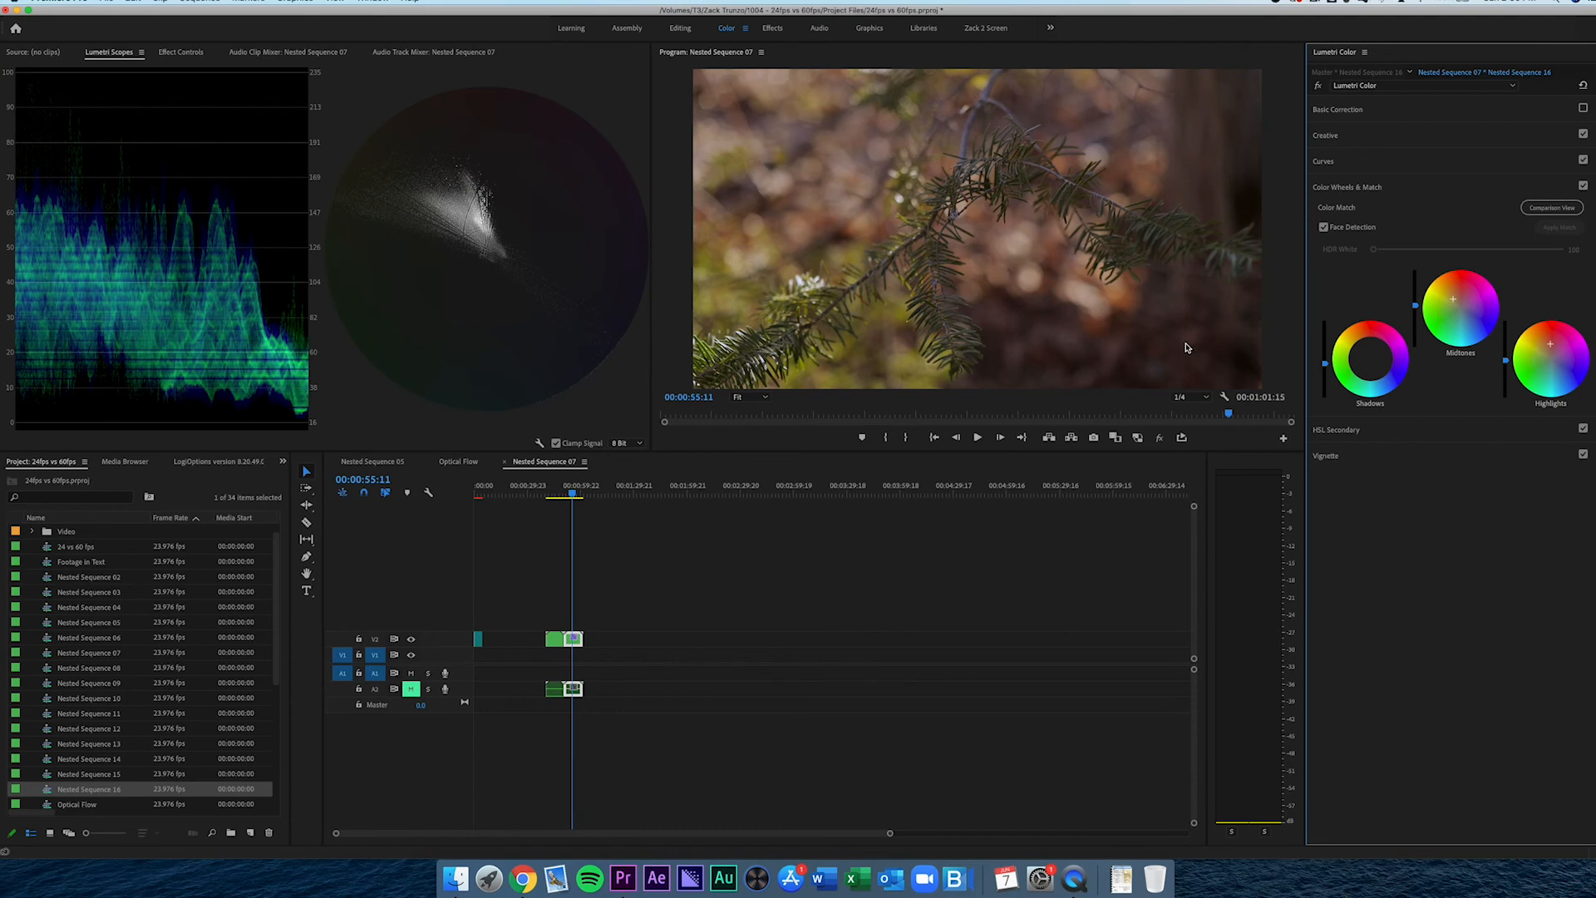
click(1393, 109)
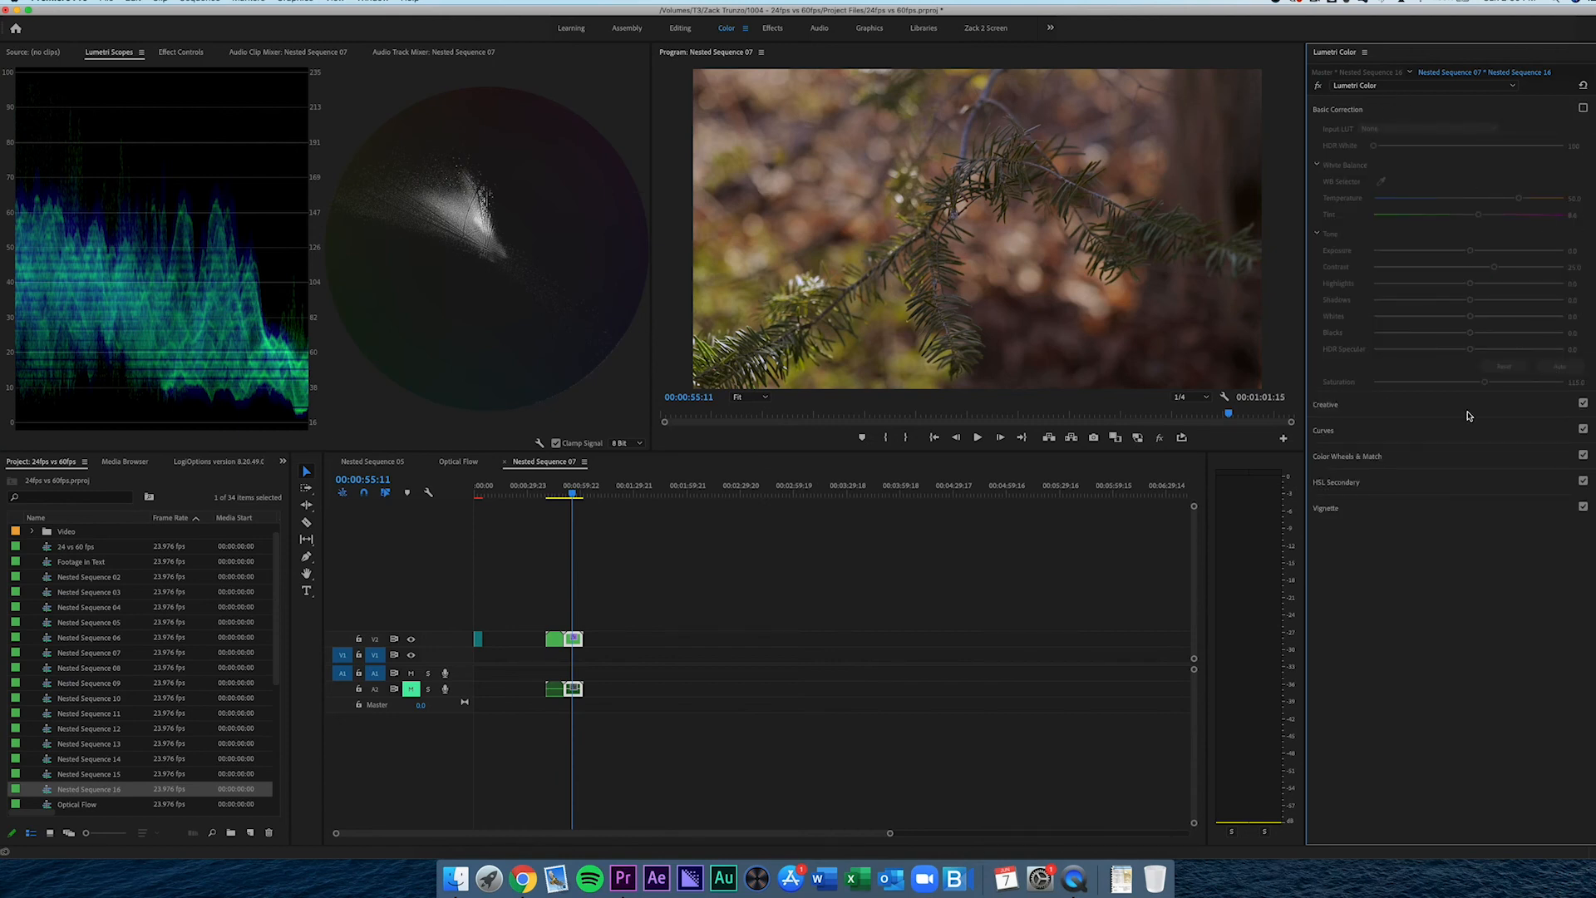
click(1583, 455)
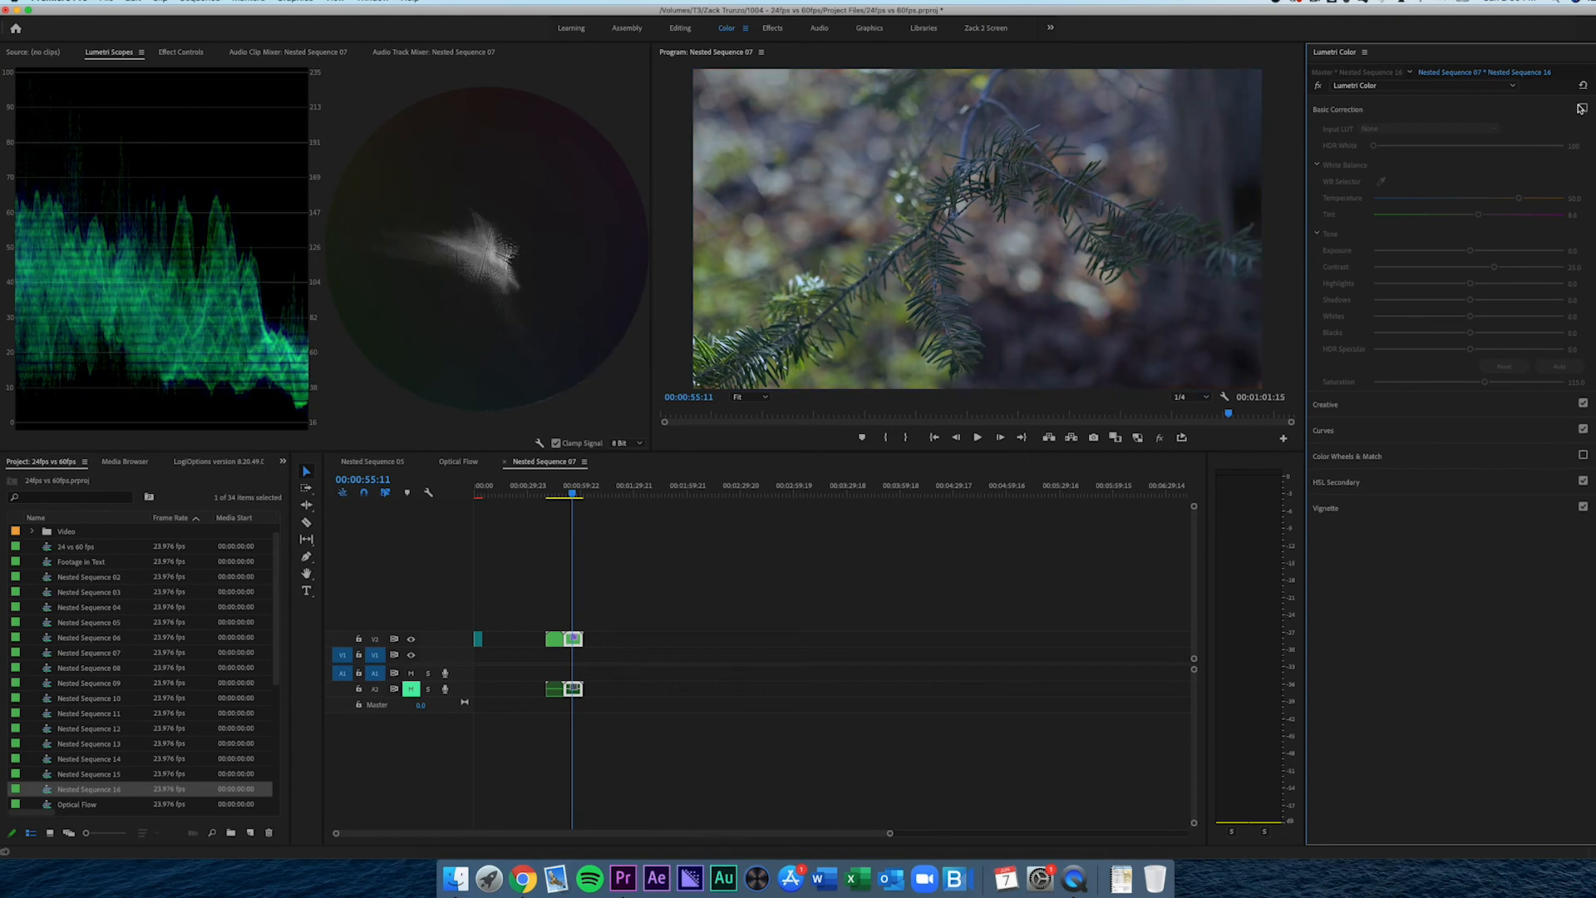